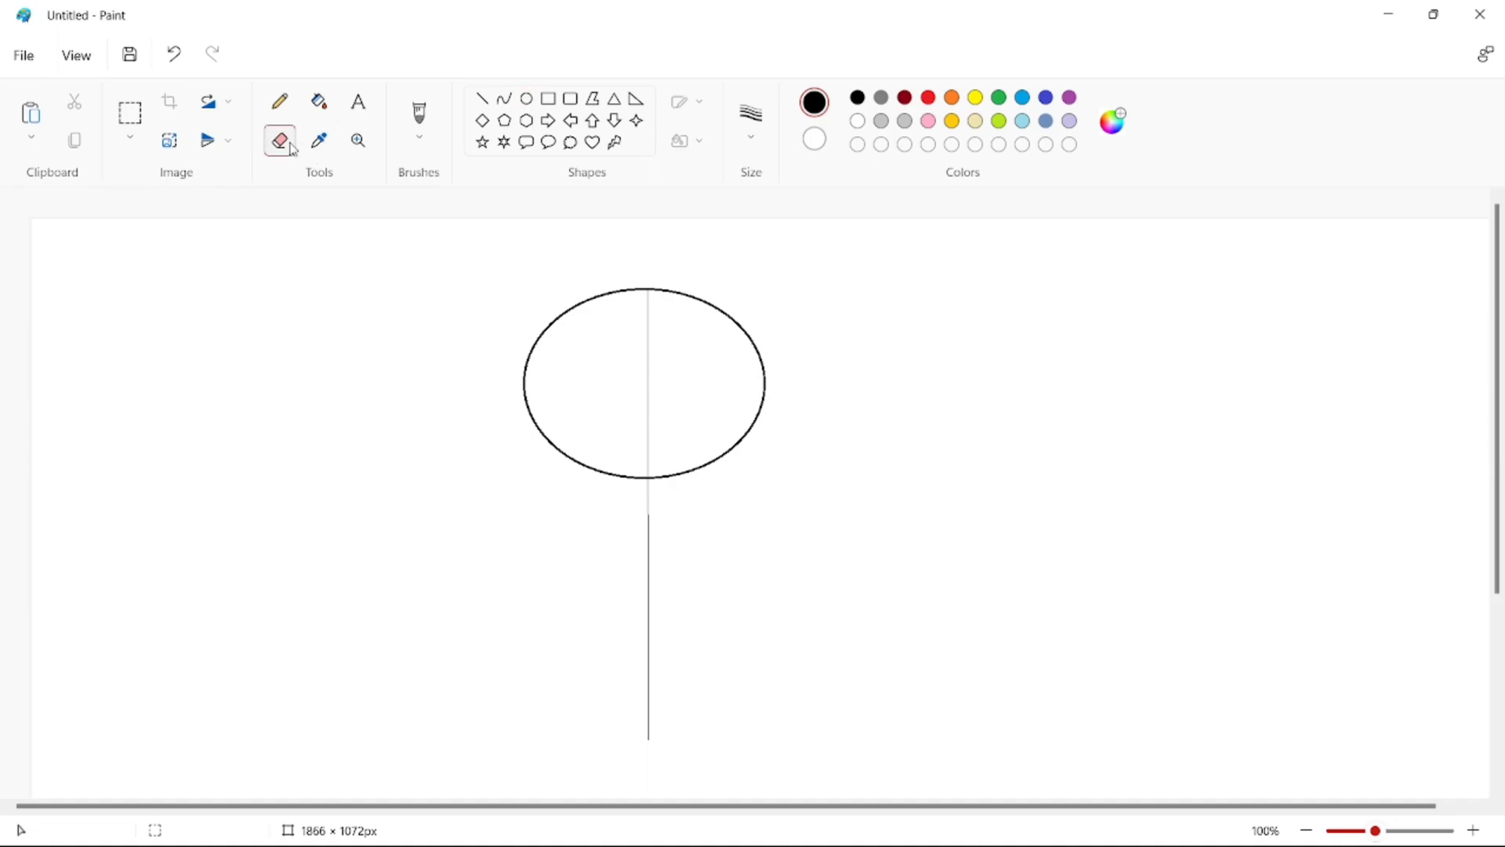
# Step: Erase the lower-left section of the head outline and draw a small upright oval eye beside the centre line
pyautogui.moveTo(571, 457); pyautogui.dragTo(609, 470)
pyautogui.click(174, 53)
pyautogui.click(530, 97)
pyautogui.moveTo(640, 308)
pyautogui.mouseDown()
pyautogui.moveTo(605, 326)
pyautogui.moveTo(604, 363)
pyautogui.moveTo(619, 330)
pyautogui.moveTo(578, 459)
pyautogui.mouseUp()
pyautogui.click(874, 458)
# Step: Draw the left edge of the face as an outward-bowed curve from the eye down to the opening in the head outline
pyautogui.click(504, 98)
pyautogui.moveTo(593, 377)
pyautogui.mouseDown()
pyautogui.moveTo(546, 379)
pyautogui.moveTo(563, 356)
pyautogui.moveTo(542, 391)
pyautogui.mouseUp()
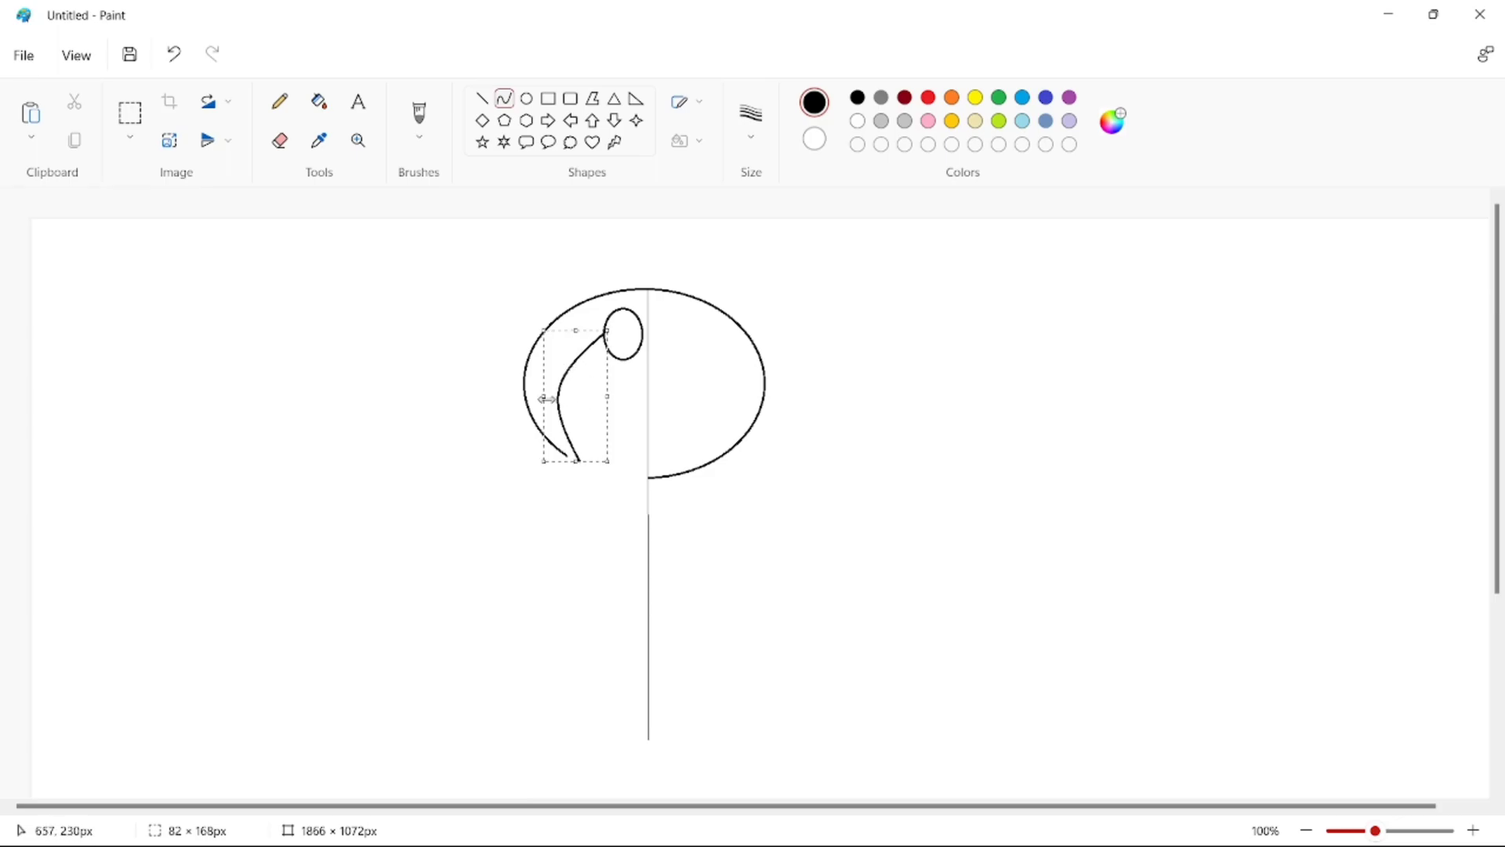
pyautogui.moveTo(546, 397); pyautogui.dragTo(557, 397)
pyautogui.click(594, 504)
# Step: Erase the lower-right section of the head outline and join its left end to the face curve with a short line about 25 × 10 px
pyautogui.click(284, 145)
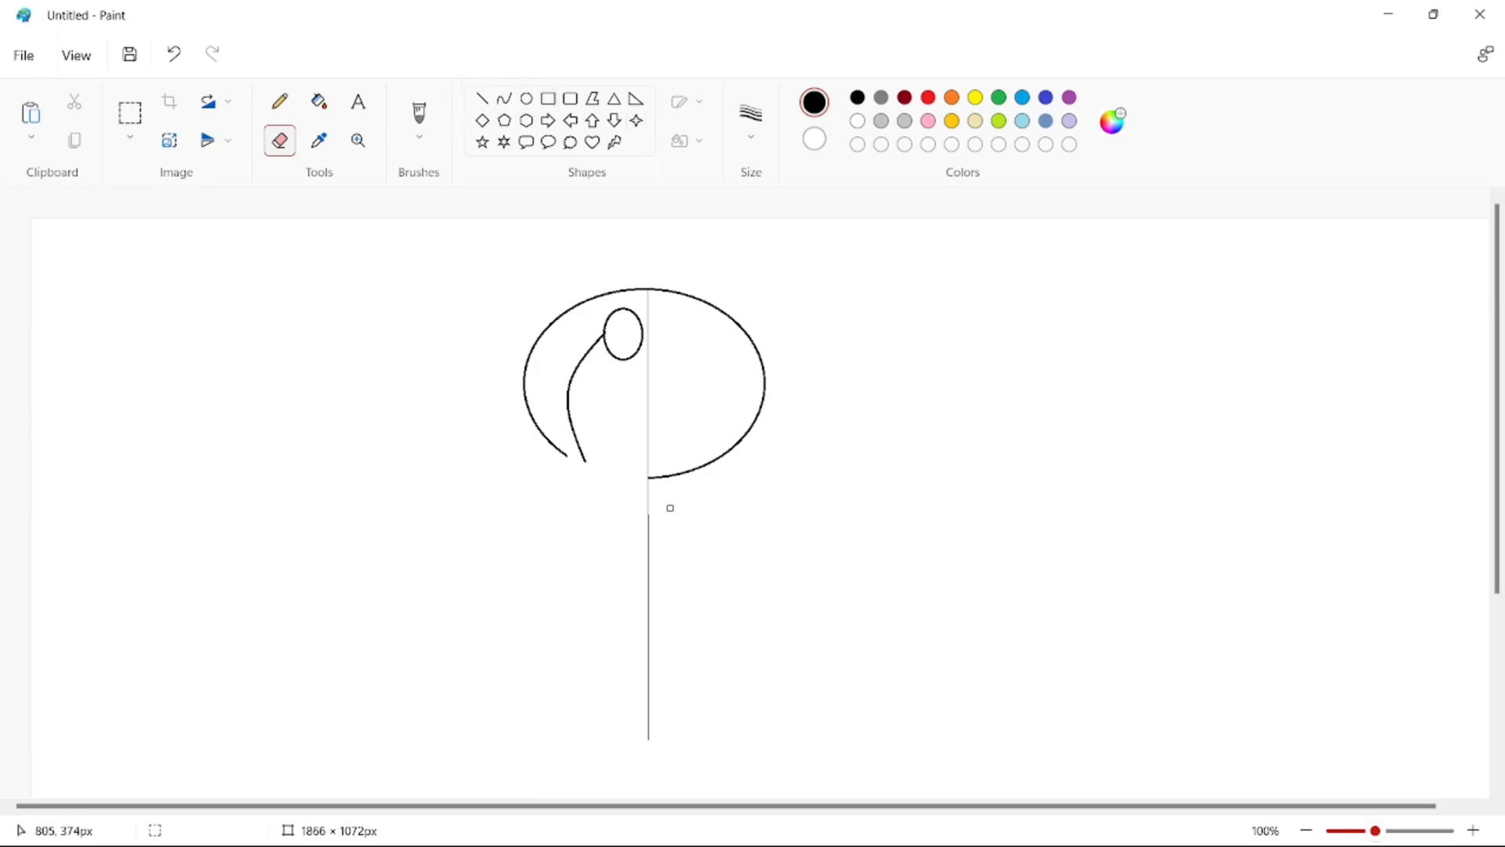
pyautogui.moveTo(652, 477); pyautogui.dragTo(722, 453)
pyautogui.click(482, 98)
pyautogui.moveTo(565, 455); pyautogui.dragTo(587, 462)
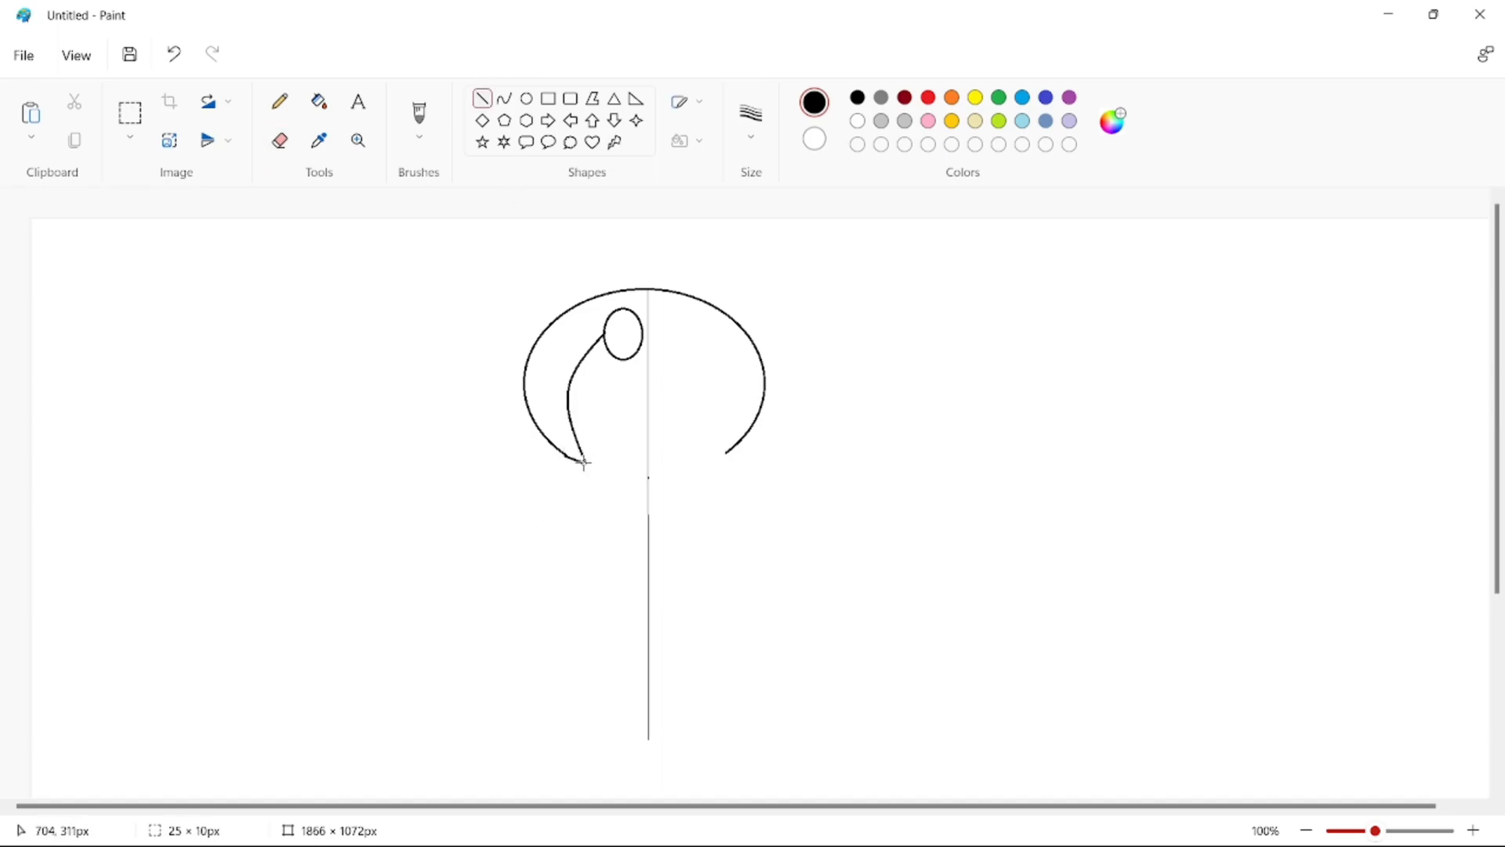
# Step: Draw a thin rounded-rectangle collar about 256 × 24 px directly beneath the head
pyautogui.click(570, 98)
pyautogui.moveTo(549, 467); pyautogui.dragTo(749, 485)
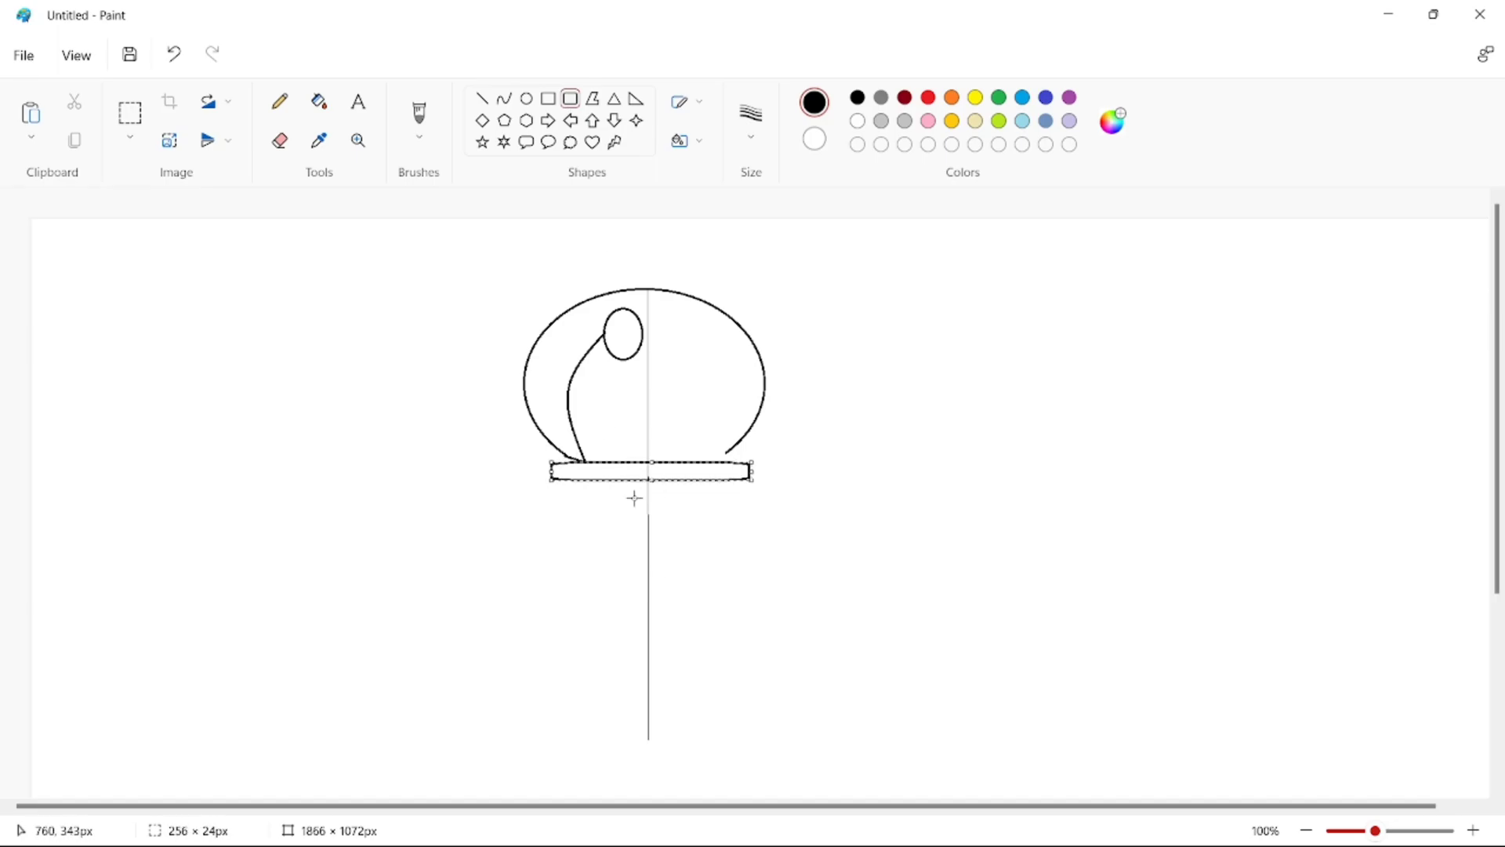
pyautogui.click(690, 559)
# Step: Erase the left end of the collar and redraw it as a small rounded curve
pyautogui.click(280, 140)
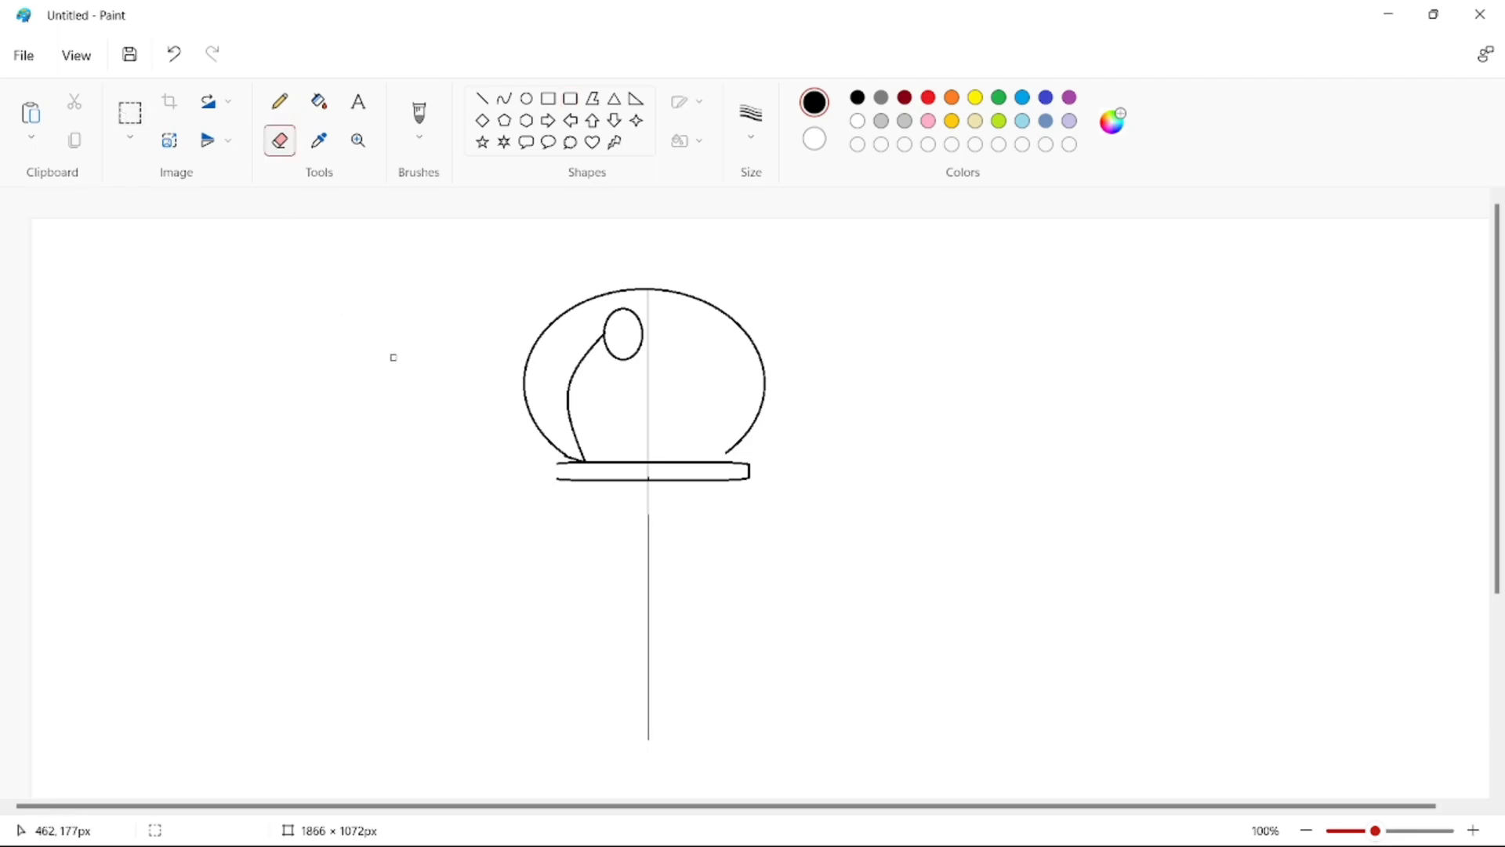
pyautogui.click(504, 98)
pyautogui.moveTo(559, 463); pyautogui.dragTo(535, 560)
pyautogui.click(173, 53)
pyautogui.click(174, 54)
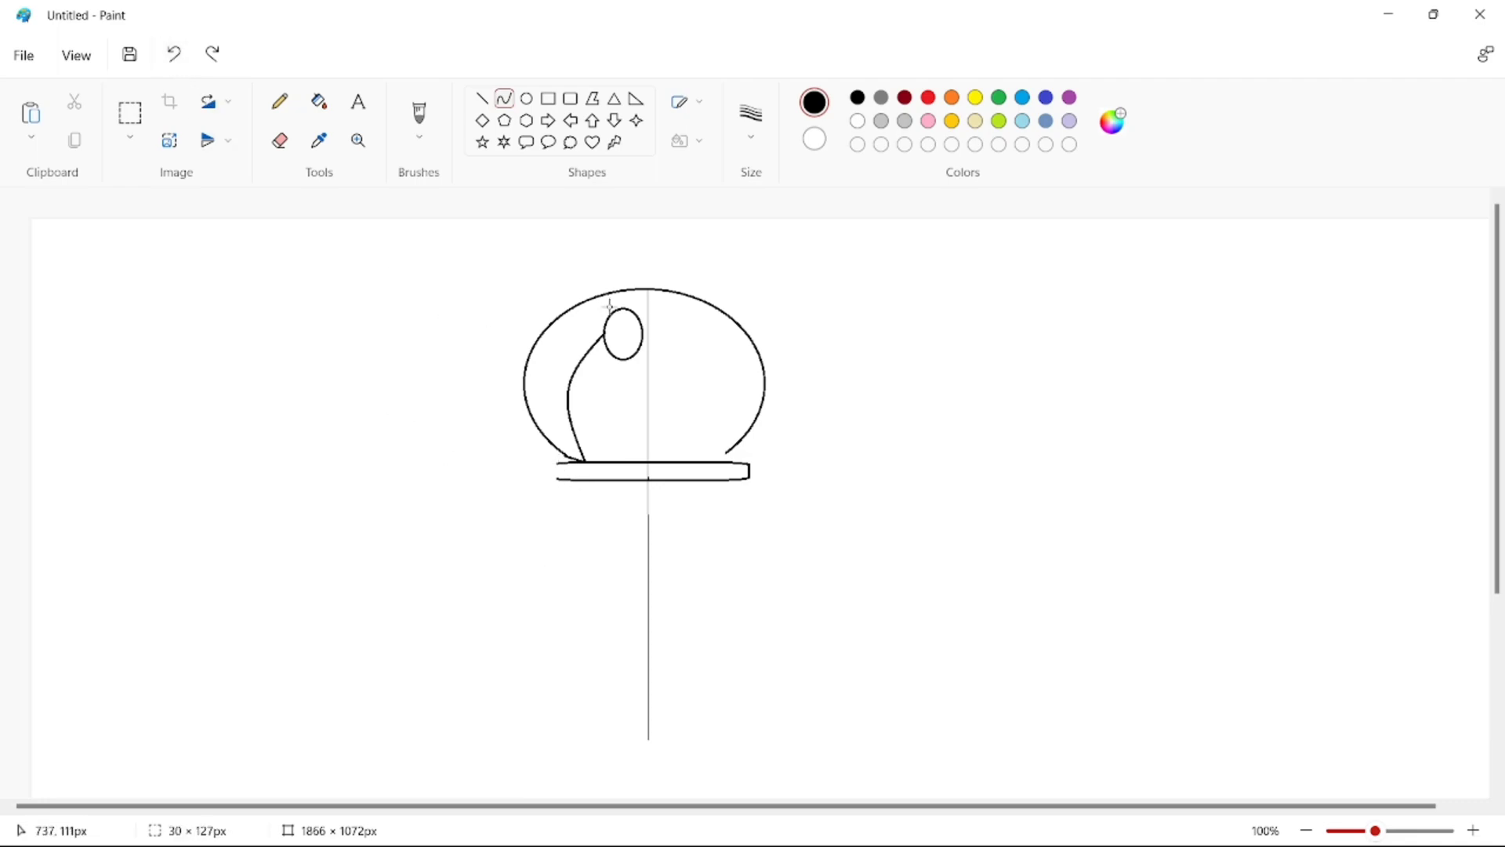
pyautogui.moveTo(556, 463); pyautogui.dragTo(557, 480)
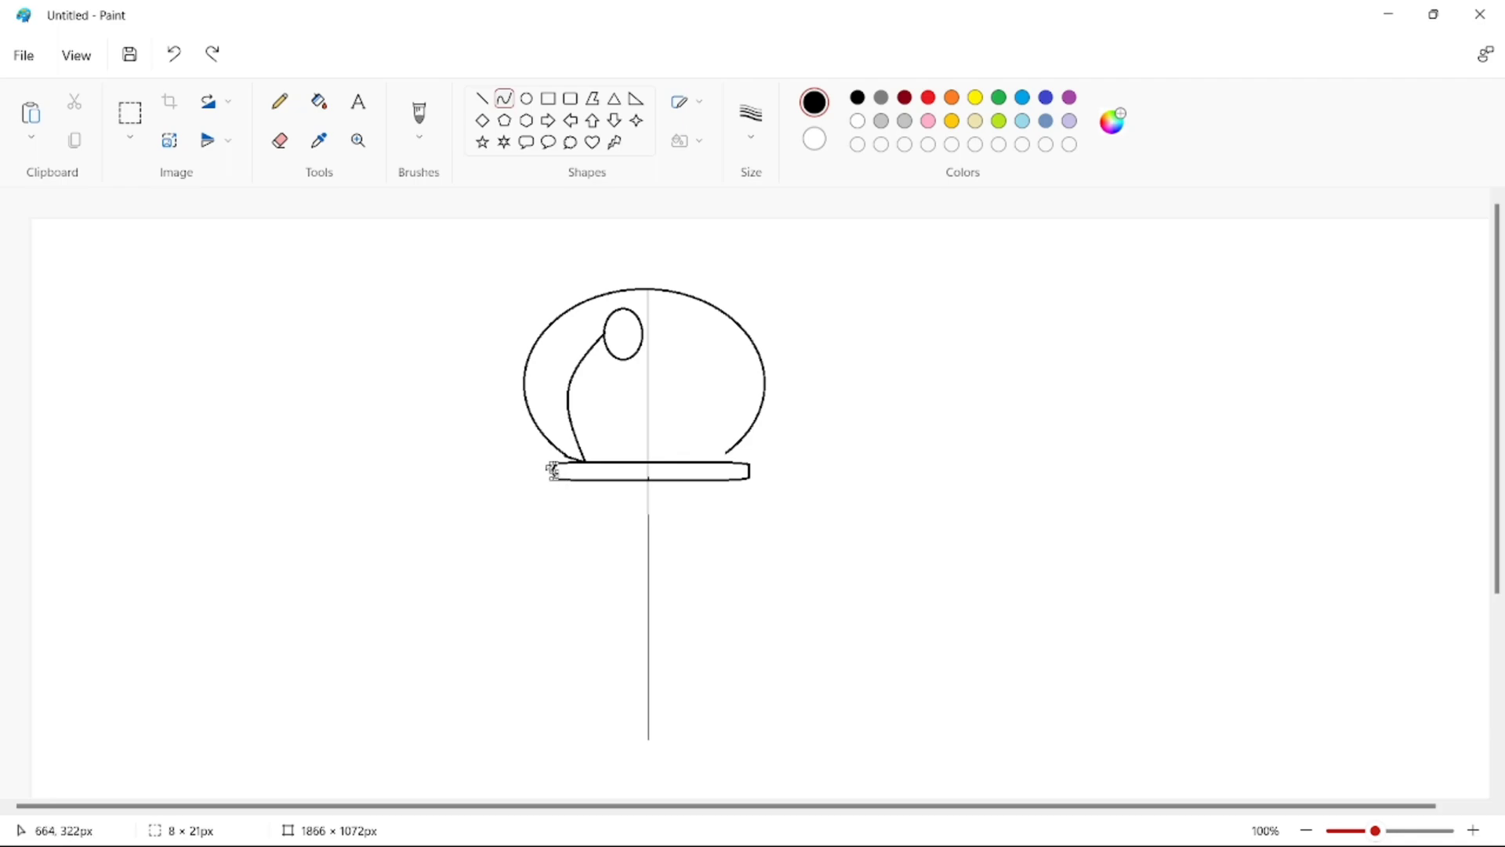
pyautogui.moveTo(553, 473); pyautogui.dragTo(544, 468)
pyautogui.click(174, 54)
pyautogui.moveTo(561, 463)
pyautogui.mouseDown()
pyautogui.moveTo(553, 484)
pyautogui.moveTo(547, 468)
pyautogui.mouseUp()
# Step: Draw three straight whiskers on the left side of the face, fanning out from near the centre line
pyautogui.click(130, 113)
pyautogui.click(504, 98)
pyautogui.click(482, 98)
pyautogui.moveTo(592, 362)
pyautogui.mouseDown()
pyautogui.moveTo(643, 392)
pyautogui.moveTo(581, 388)
pyautogui.moveTo(633, 395)
pyautogui.moveTo(640, 417)
pyautogui.moveTo(637, 387)
pyautogui.moveTo(608, 404)
pyautogui.moveTo(638, 403)
pyautogui.mouseUp()
pyautogui.click(174, 54)
pyautogui.click(174, 54)
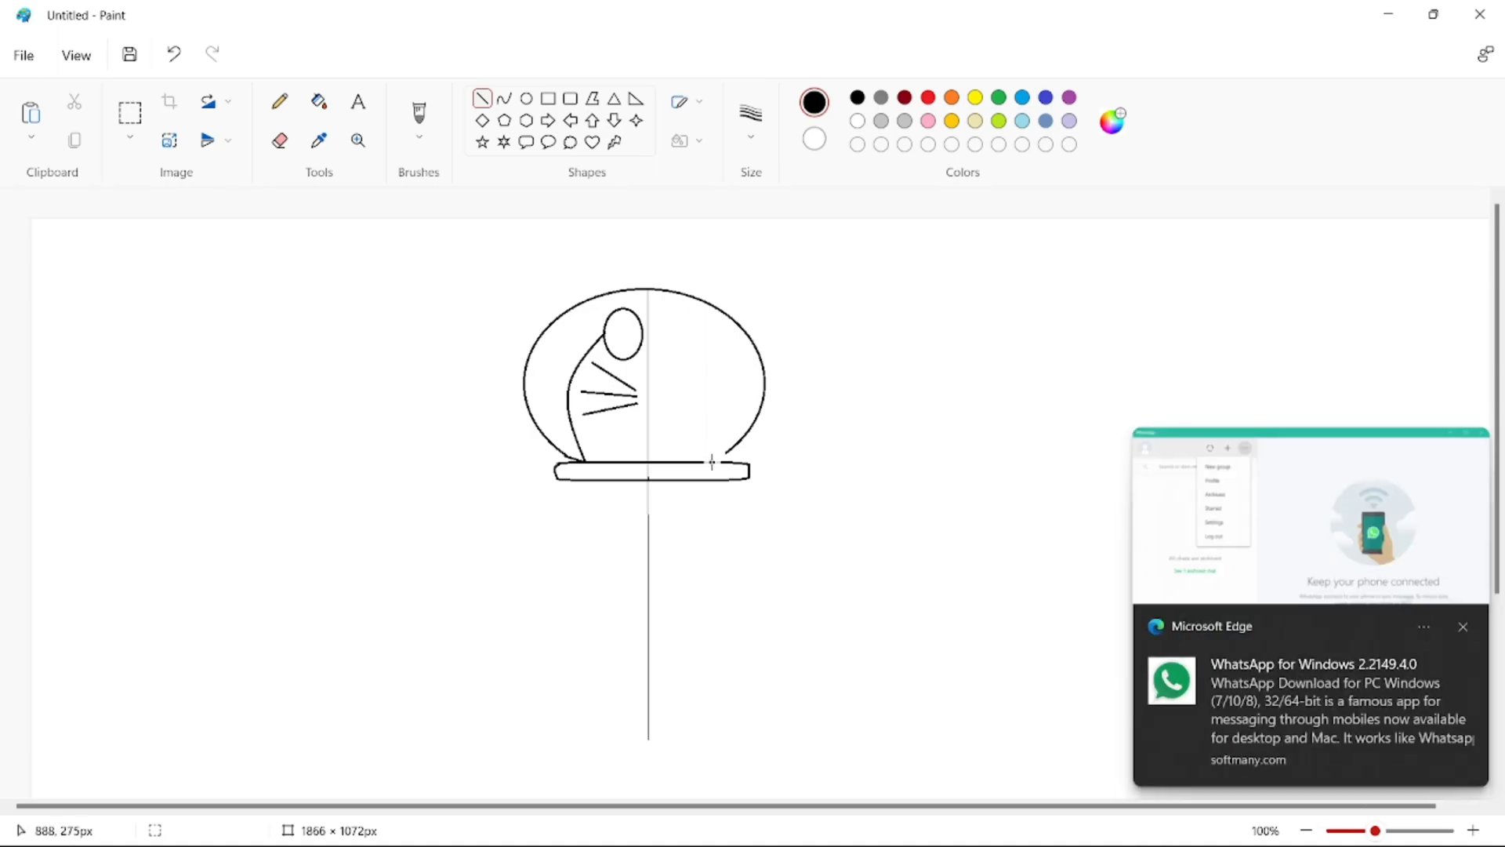
# Step: Draw a belly circle touching the underside of the collar and centre it on the vertical line
pyautogui.moveTo(649, 481); pyautogui.dragTo(594, 639)
pyautogui.hotkey('ctrl', 'z')
pyautogui.click(526, 98)
pyautogui.moveTo(651, 480); pyautogui.dragTo(849, 690)
pyautogui.moveTo(748, 567); pyautogui.dragTo(648, 567)
pyautogui.moveTo(745, 689); pyautogui.dragTo(718, 655)
pyautogui.moveTo(647, 563)
pyautogui.mouseDown()
pyautogui.moveTo(672, 561)
pyautogui.moveTo(653, 559)
pyautogui.mouseUp()
pyautogui.press('Escape')
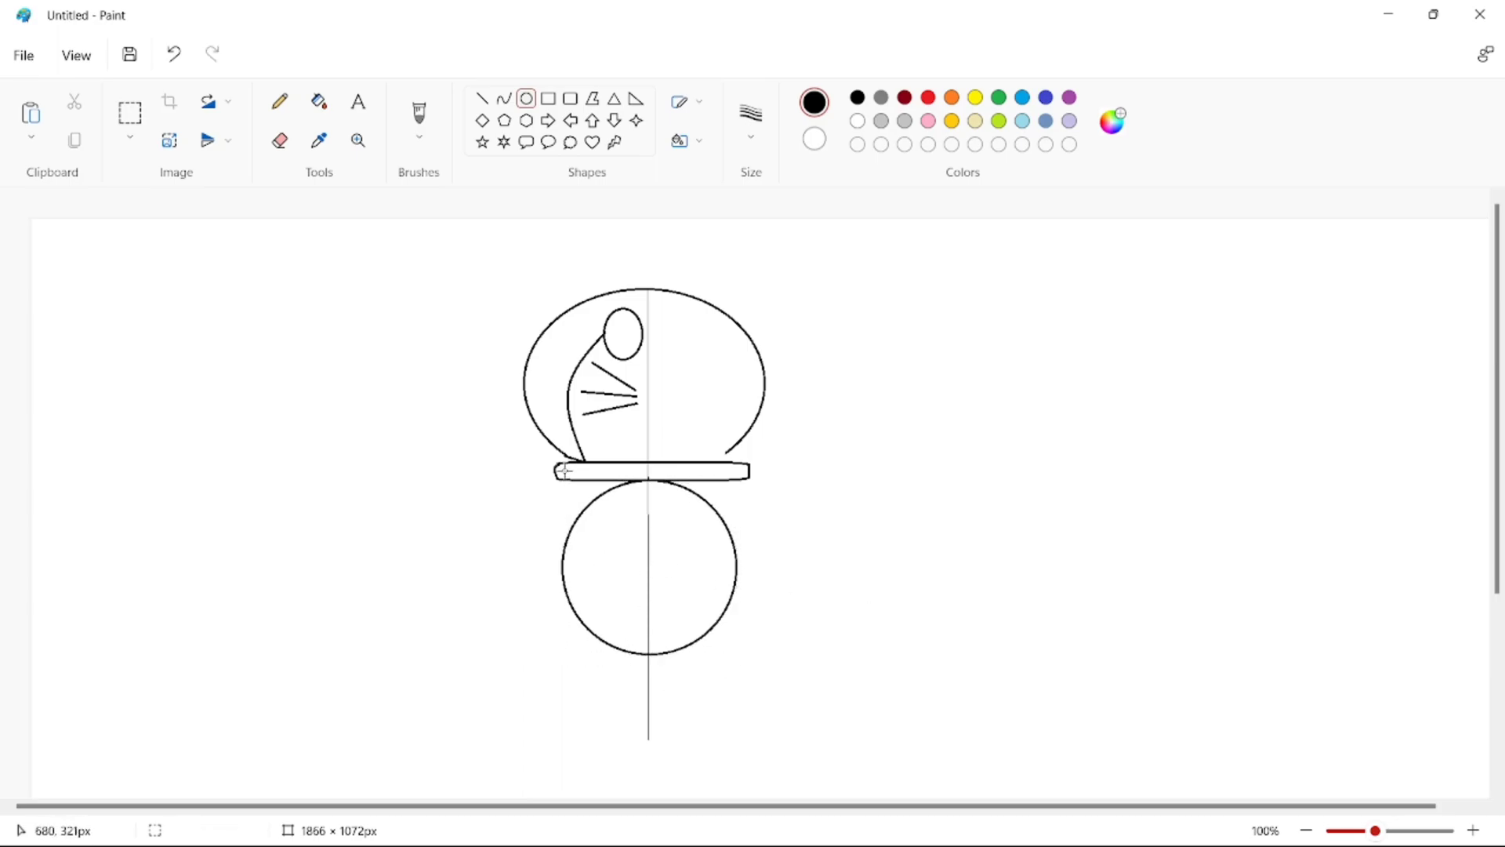
# Step: Draw the left side of the body as a curve about 188 px tall, bowing outward around the belly circle
pyautogui.click(504, 98)
pyautogui.moveTo(555, 523)
pyautogui.mouseDown()
pyautogui.moveTo(530, 622)
pyautogui.moveTo(581, 667)
pyautogui.mouseUp()
pyautogui.click(520, 574)
pyautogui.moveTo(520, 575); pyautogui.dragTo(547, 622)
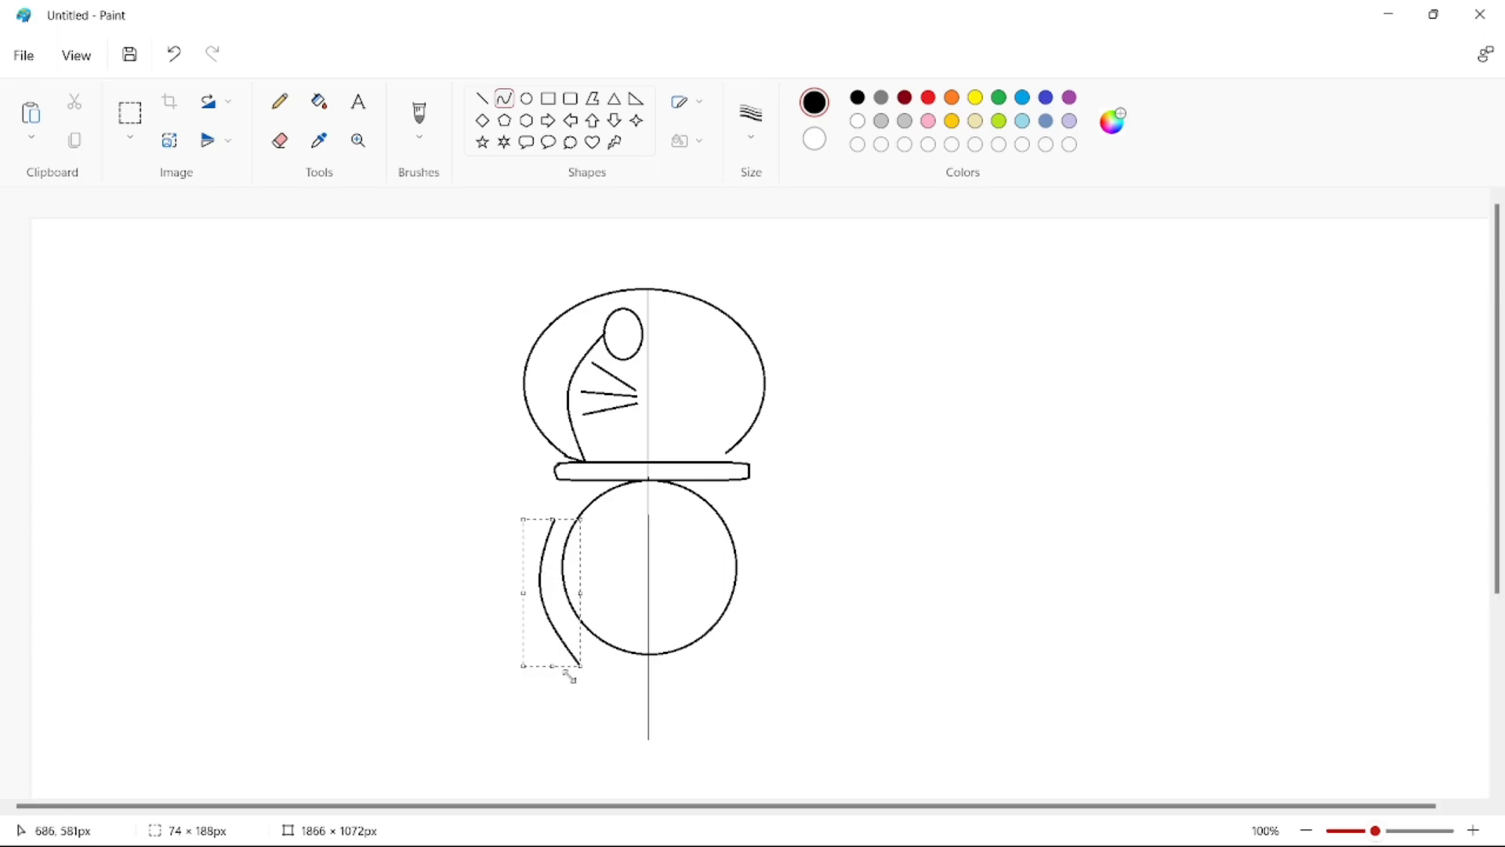
pyautogui.click(537, 689)
pyautogui.moveTo(556, 482); pyautogui.dragTo(485, 614)
pyautogui.hotkey('ctrl', 'z')
pyautogui.moveTo(556, 482); pyautogui.dragTo(519, 545)
pyautogui.hotkey('ctrl', 'z')
# Step: Draw the arm's outer edge as a curve from the collar's left end down beside the body, about 44 × 164 px
pyautogui.moveTo(559, 480); pyautogui.dragTo(524, 606)
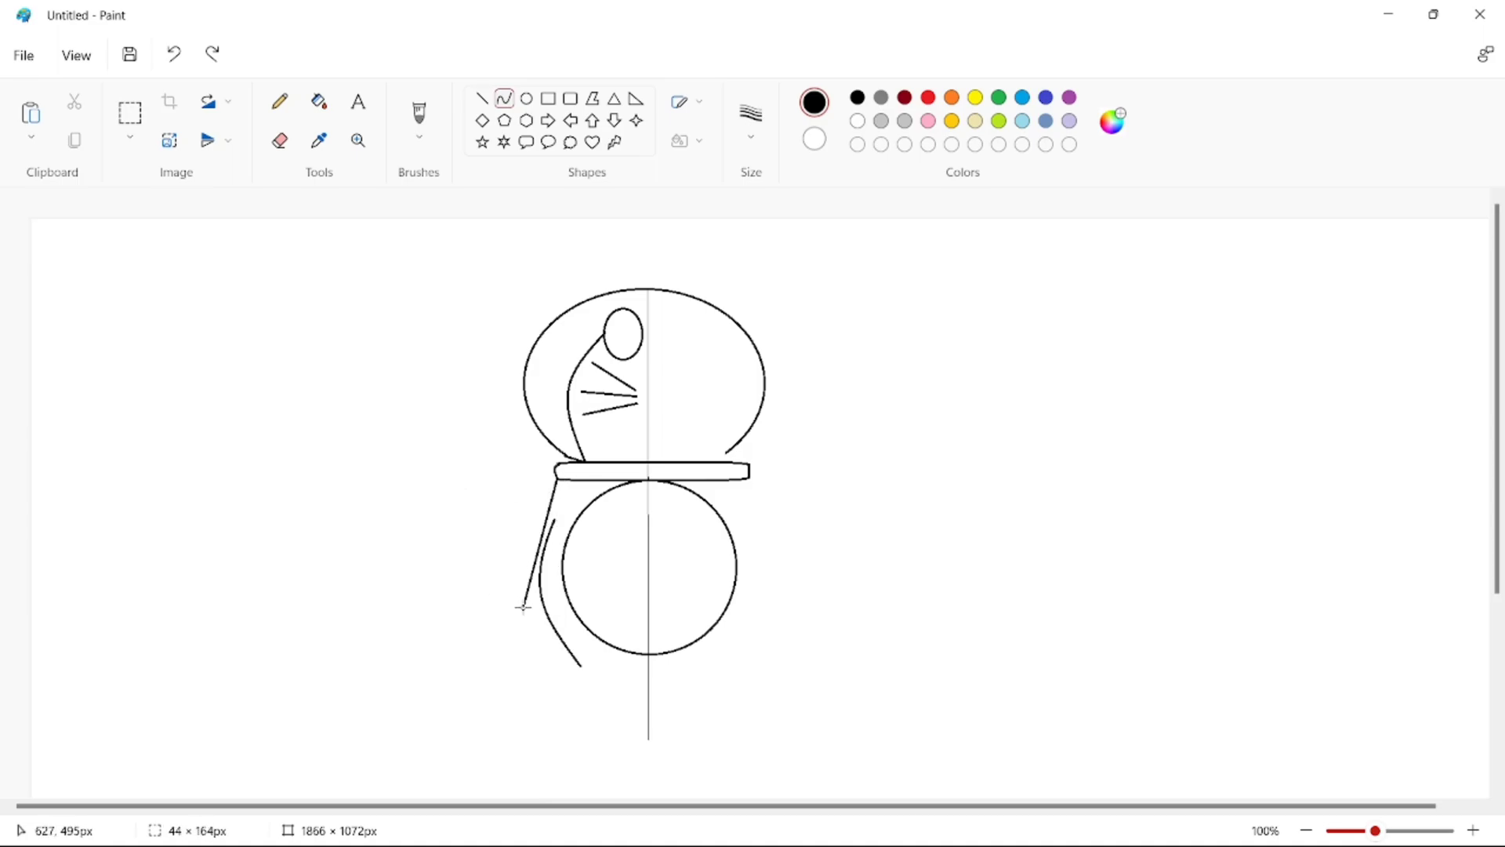
pyautogui.moveTo(541, 531); pyautogui.dragTo(504, 598)
# Step: Draw a smaller round shape centred inside the belly circle and split it with a horizontal line
pyautogui.click(526, 98)
pyautogui.moveTo(611, 526); pyautogui.dragTo(721, 648)
pyautogui.moveTo(681, 593)
pyautogui.mouseDown()
pyautogui.moveTo(656, 567)
pyautogui.moveTo(703, 570)
pyautogui.mouseUp()
pyautogui.click(483, 98)
pyautogui.click(796, 594)
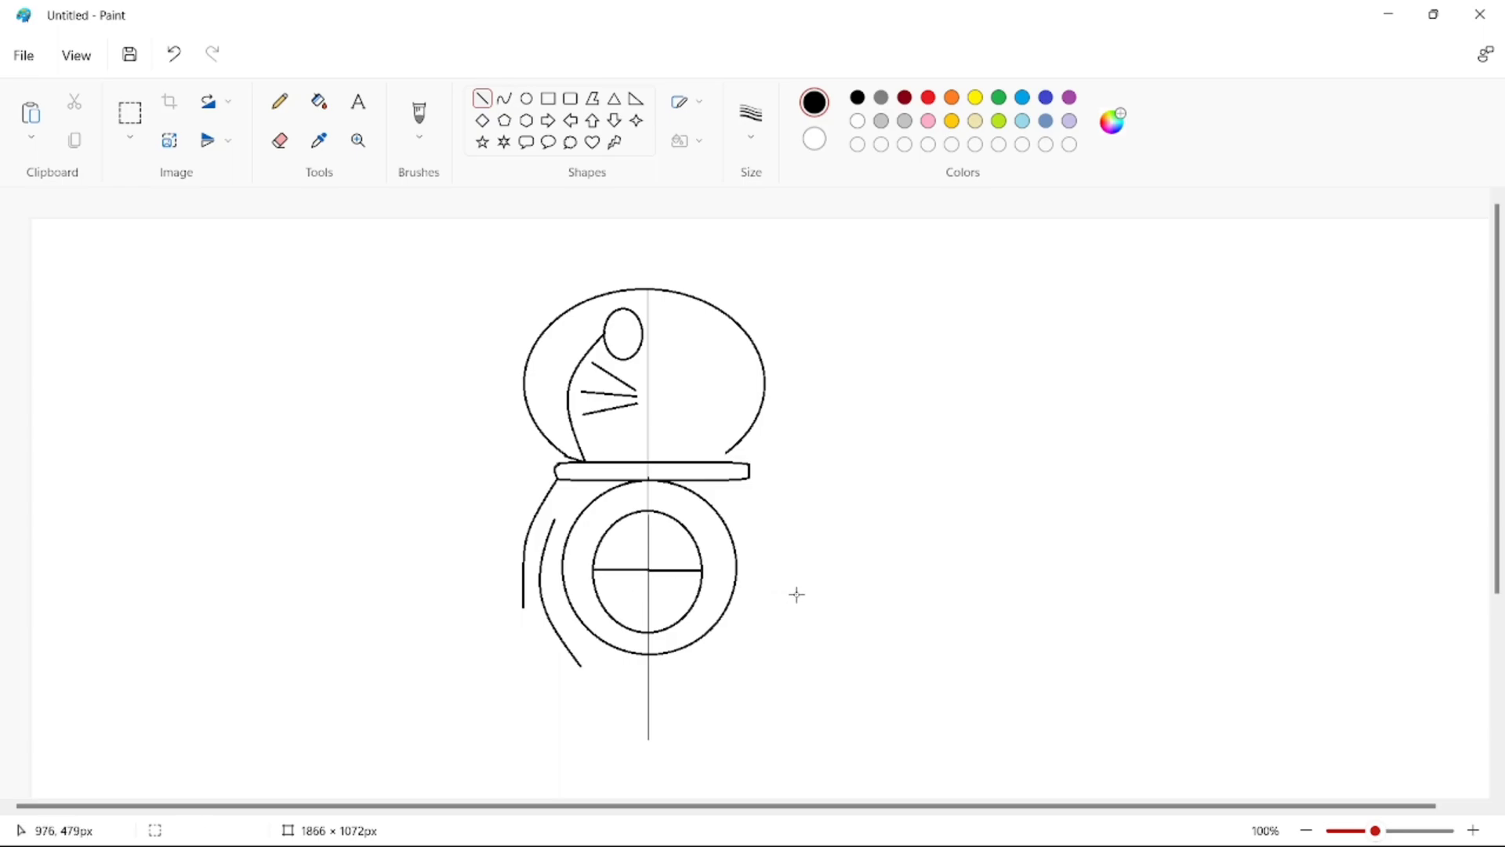
# Step: Draw a small oval hand closing the lower end of the left arm
pyautogui.click(527, 98)
pyautogui.moveTo(521, 606); pyautogui.dragTo(544, 618)
pyautogui.click(535, 689)
# Step: Draw a flat oval foot below the left body curve and a tiny curve linking it to the centre line
pyautogui.moveTo(579, 667)
pyautogui.mouseDown()
pyautogui.moveTo(642, 675)
pyautogui.moveTo(577, 664)
pyautogui.moveTo(623, 673)
pyautogui.mouseUp()
pyautogui.click(721, 679)
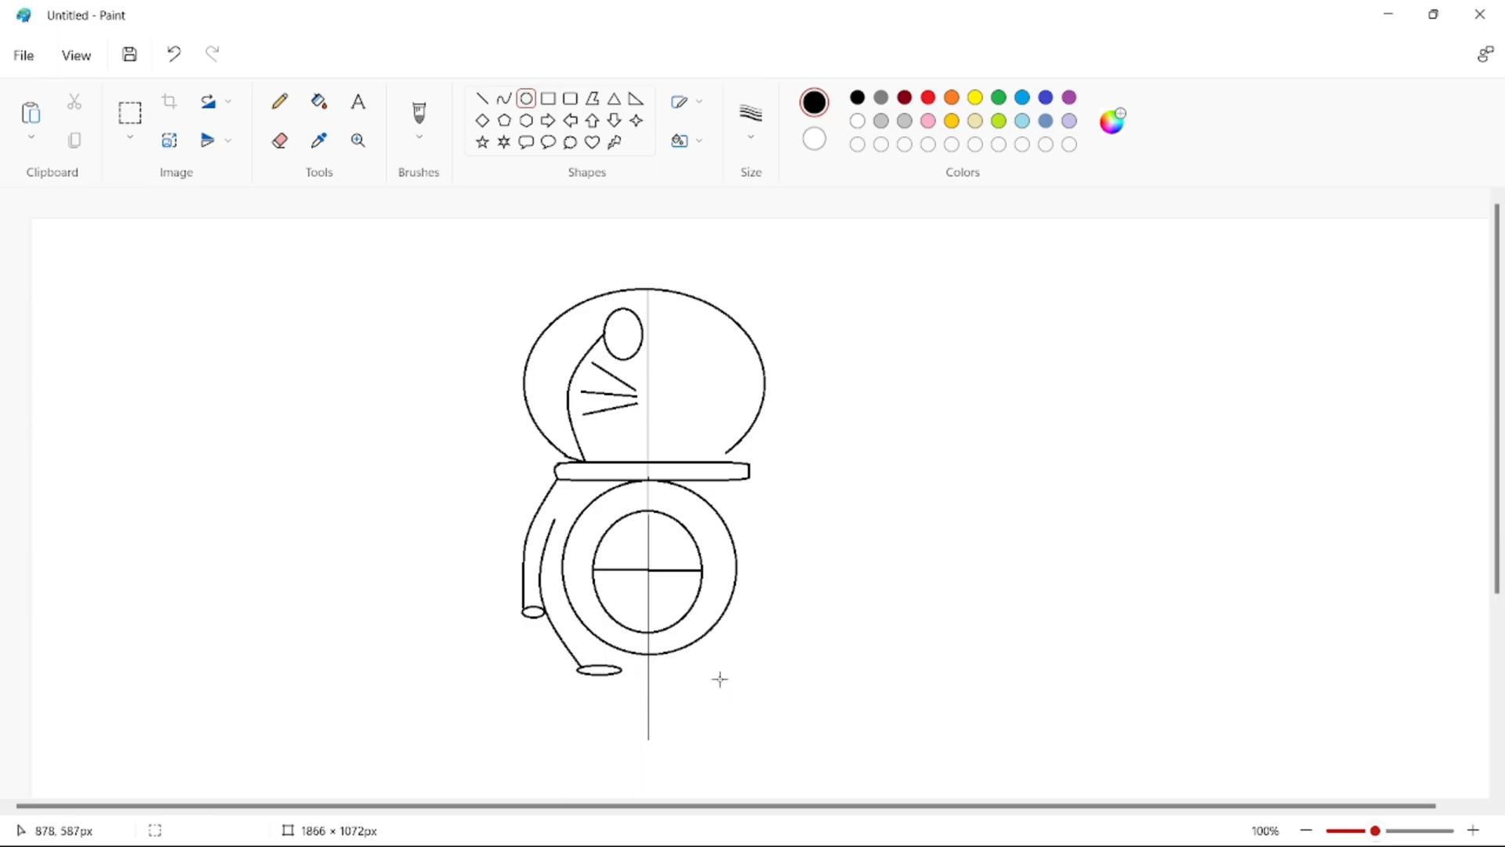
pyautogui.hotkey('ctrl', 'z')
pyautogui.moveTo(580, 664)
pyautogui.mouseDown()
pyautogui.moveTo(637, 686)
pyautogui.moveTo(571, 660)
pyautogui.mouseUp()
pyautogui.click(749, 726)
pyautogui.click(504, 98)
pyautogui.moveTo(637, 672); pyautogui.dragTo(643, 664)
# Step: Remove the upper half of the inner belly shape to leave a half-round pocket, and erase the centre line through and below the belly
pyautogui.click(130, 113)
pyautogui.moveTo(600, 514); pyautogui.dragTo(707, 569)
pyautogui.press('Delete')
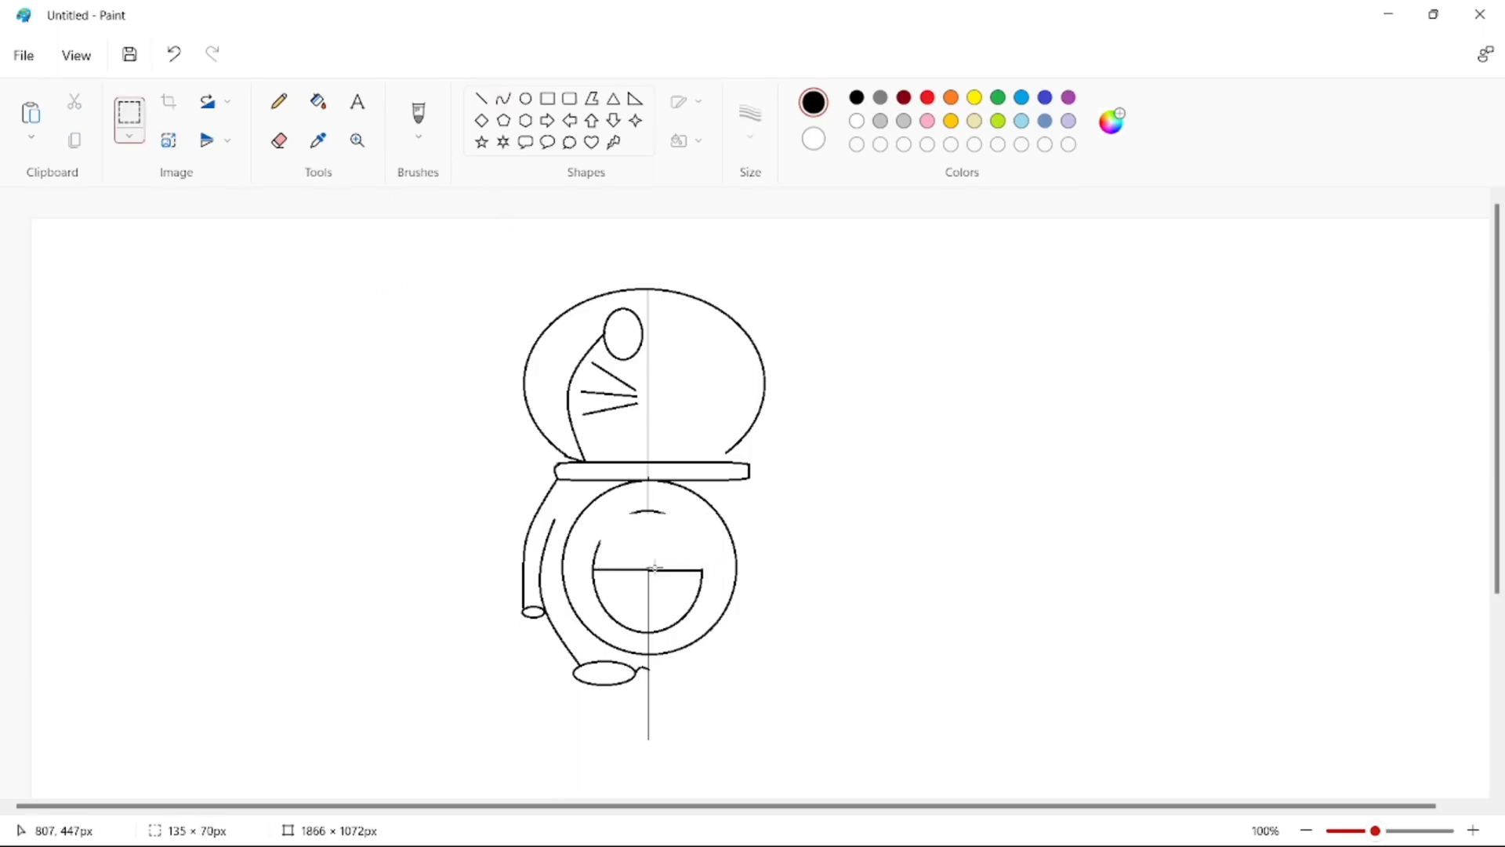
pyautogui.click(279, 140)
pyautogui.moveTo(628, 513); pyautogui.dragTo(595, 553)
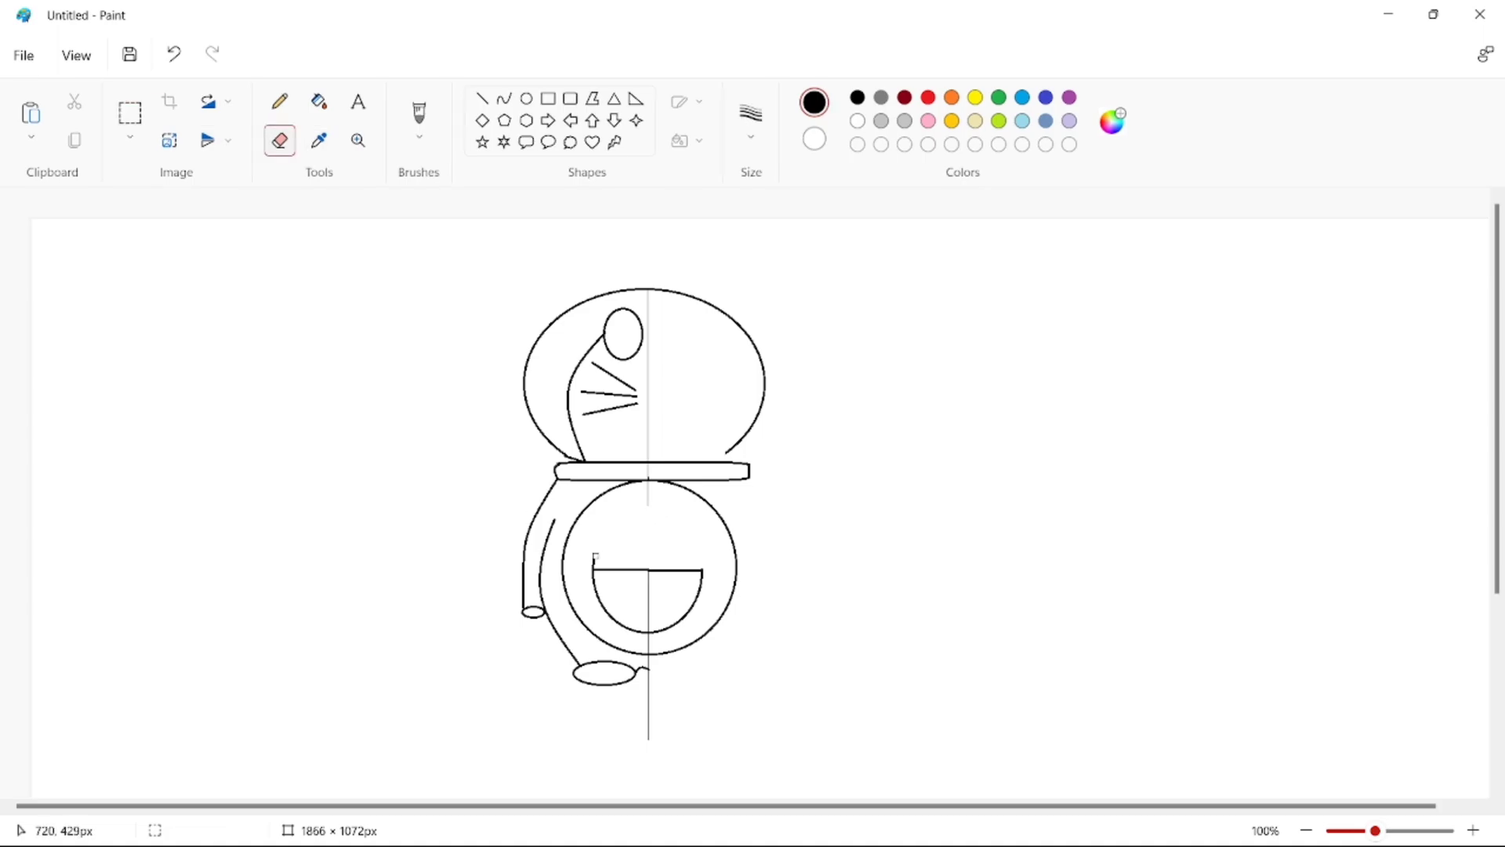
pyautogui.click(174, 53)
pyautogui.moveTo(610, 535)
pyautogui.mouseDown()
pyautogui.moveTo(662, 508)
pyautogui.moveTo(739, 518)
pyautogui.mouseUp()
pyautogui.click(175, 53)
pyautogui.click(167, 67)
pyautogui.moveTo(650, 650); pyautogui.dragTo(647, 736)
# Step: Draw a narrow oval pupil inside the eye, against its inner edge
pyautogui.click(527, 98)
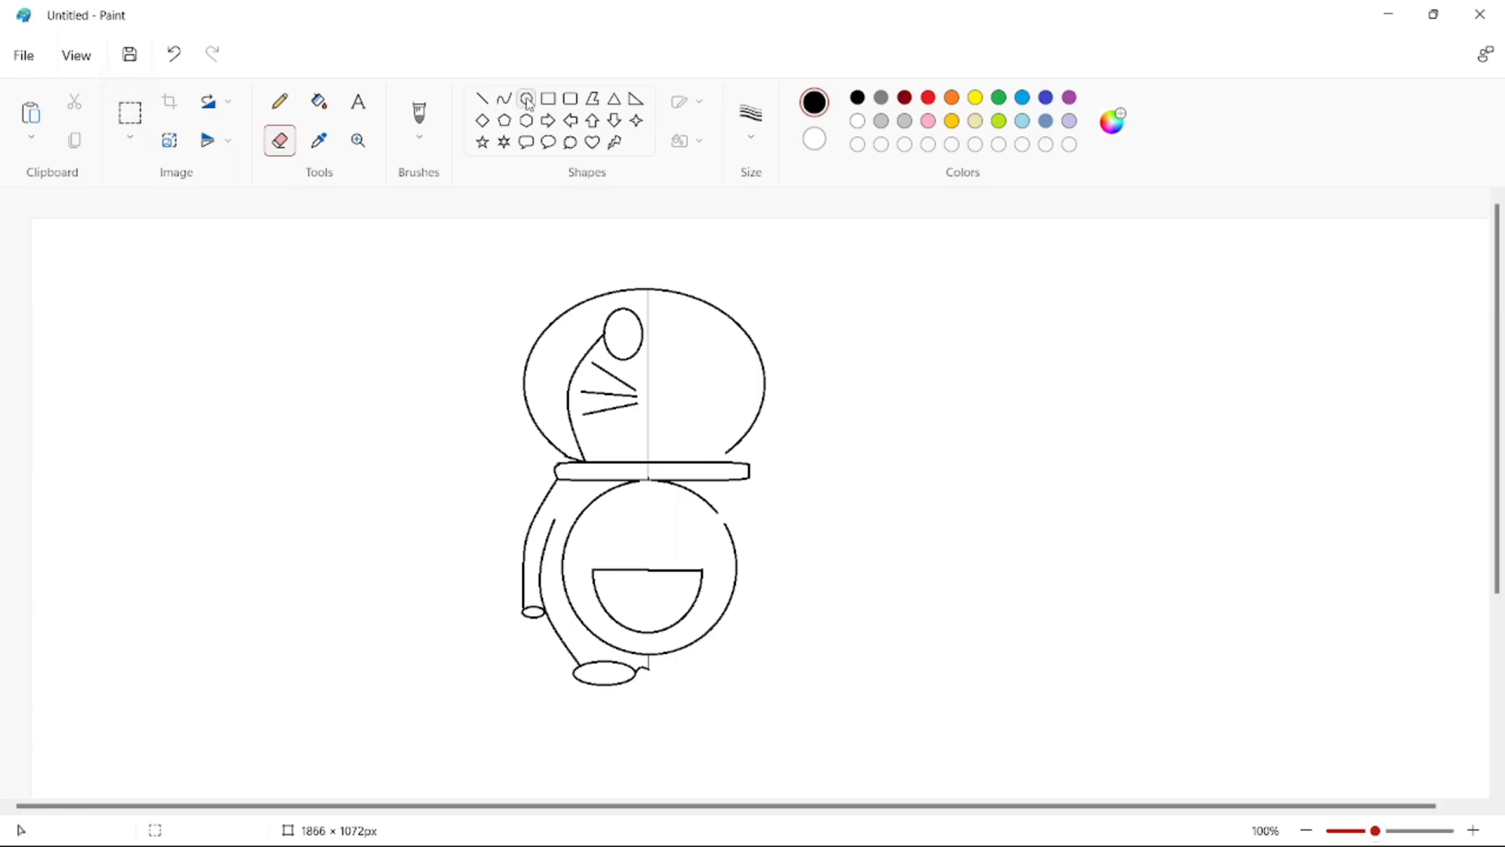
pyautogui.moveTo(633, 330); pyautogui.dragTo(642, 347)
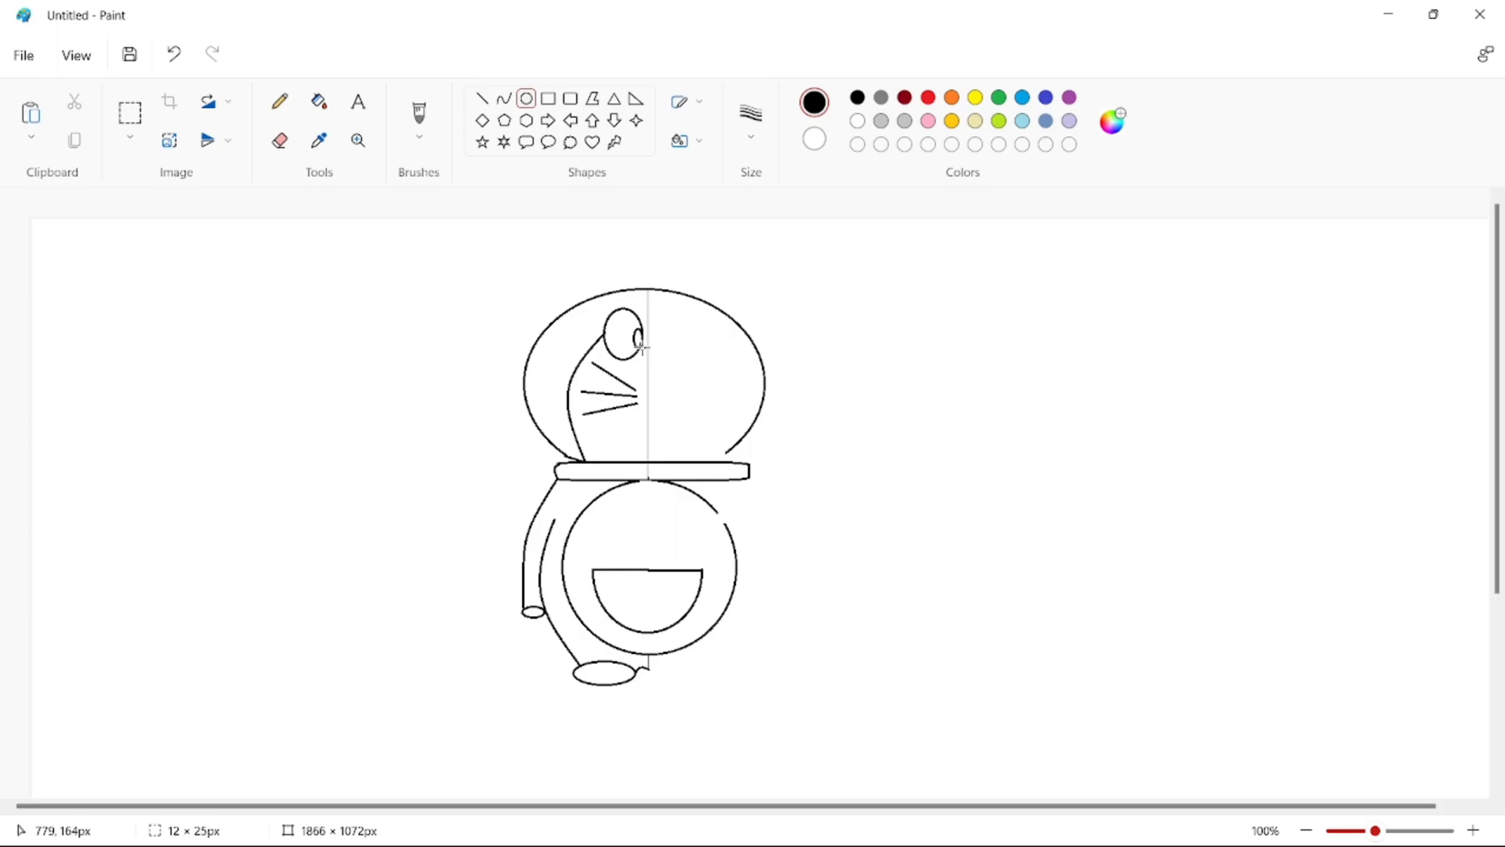
pyautogui.click(174, 56)
pyautogui.moveTo(634, 323)
pyautogui.mouseDown()
pyautogui.moveTo(642, 349)
pyautogui.moveTo(630, 323)
pyautogui.mouseUp()
pyautogui.click(929, 398)
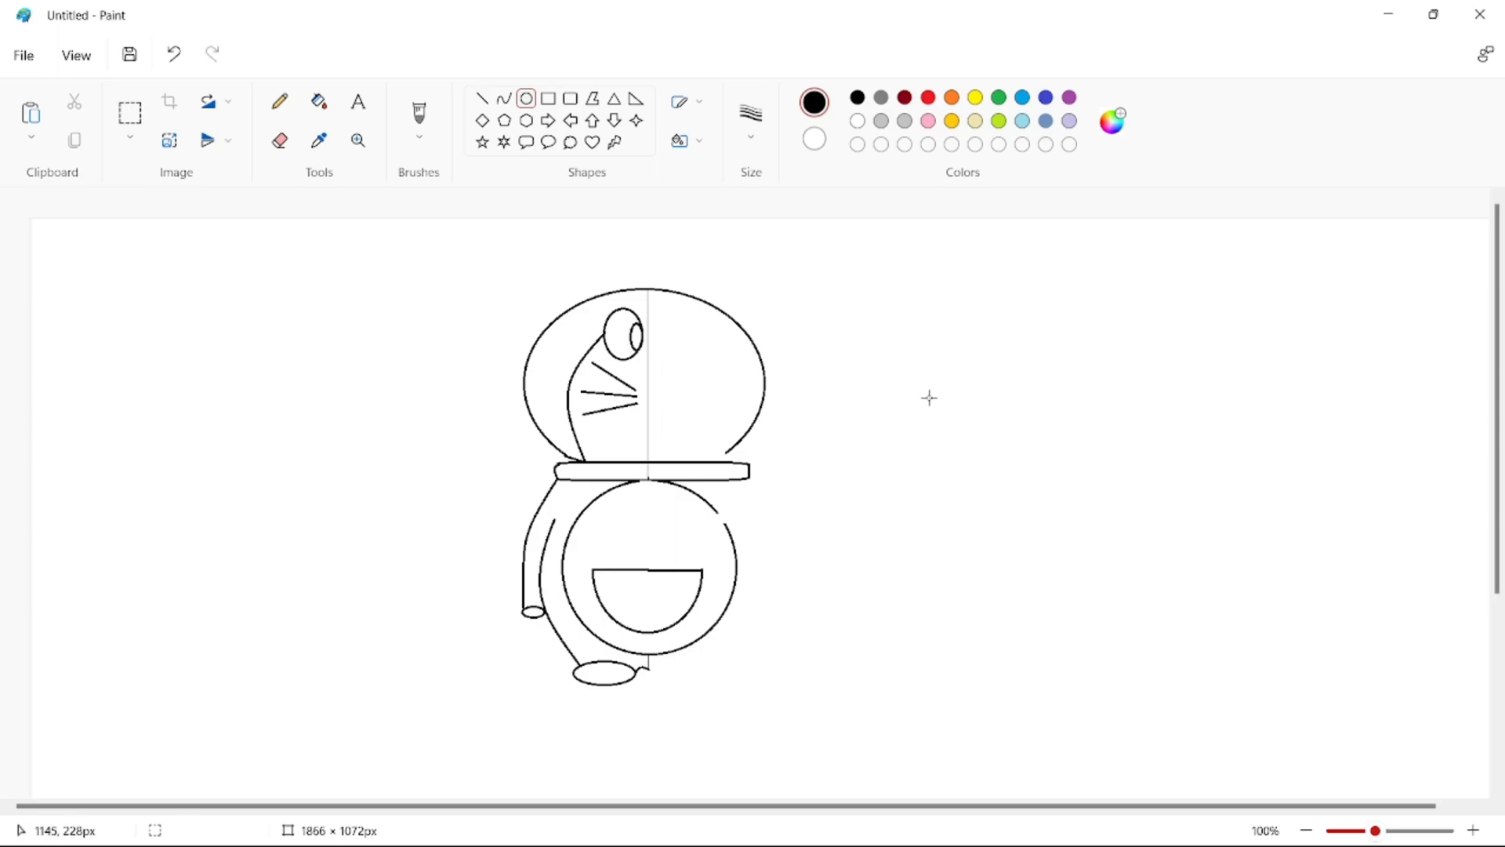
# Step: Select everything to the right of the centre line and delete it, keeping only the left half of the figure
pyautogui.click(117, 124)
pyautogui.moveTo(648, 273)
pyautogui.mouseDown()
pyautogui.moveTo(786, 712)
pyautogui.moveTo(825, 693)
pyautogui.mouseUp()
pyautogui.moveTo(726, 532); pyautogui.dragTo(733, 531)
pyautogui.hotkey('ctrl', 'z')
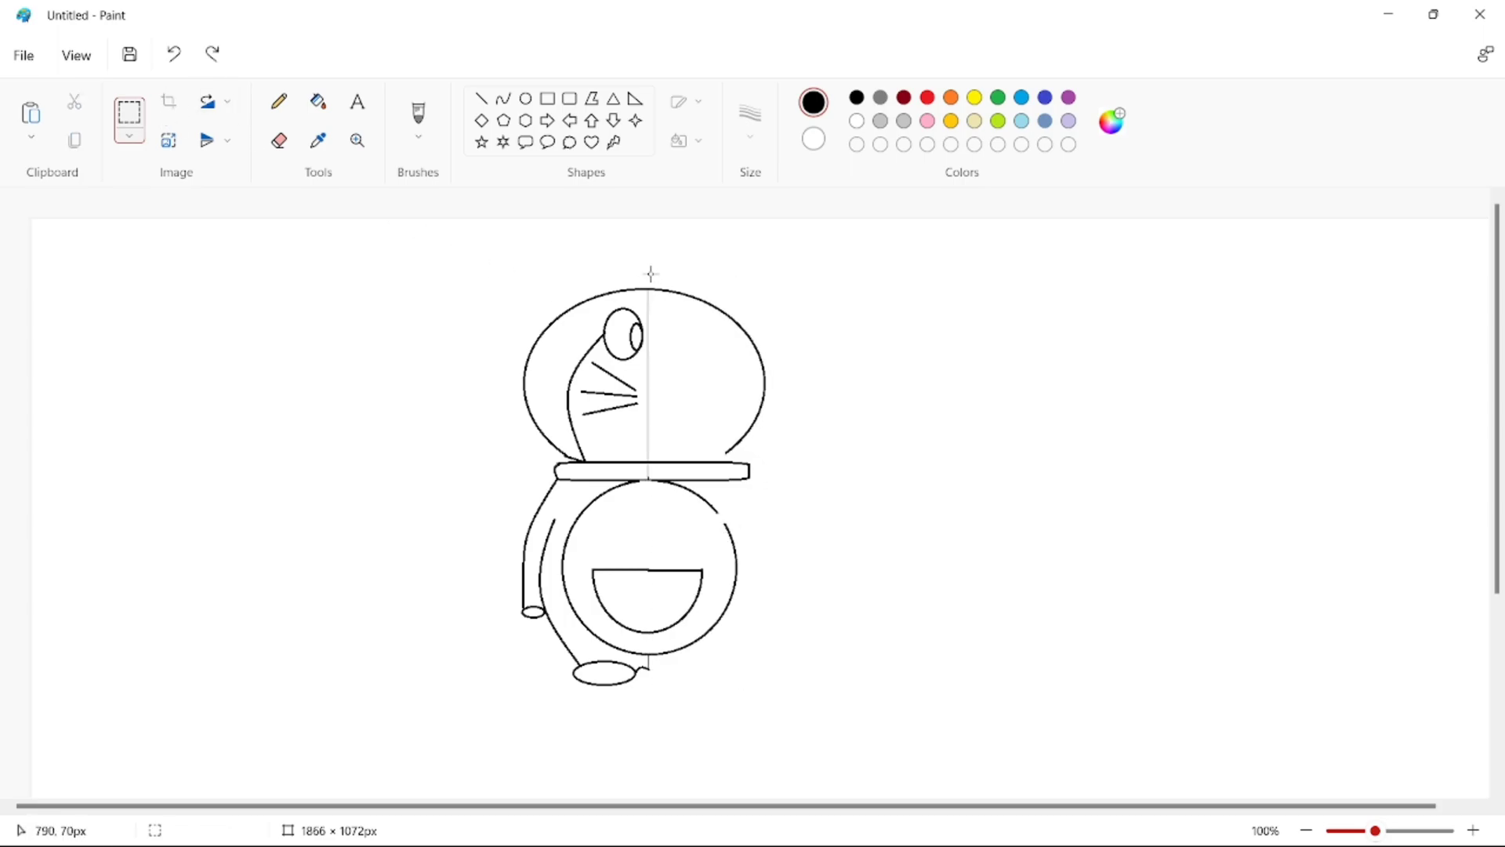
pyautogui.moveTo(649, 287)
pyautogui.mouseDown()
pyautogui.moveTo(773, 732)
pyautogui.moveTo(814, 722)
pyautogui.mouseUp()
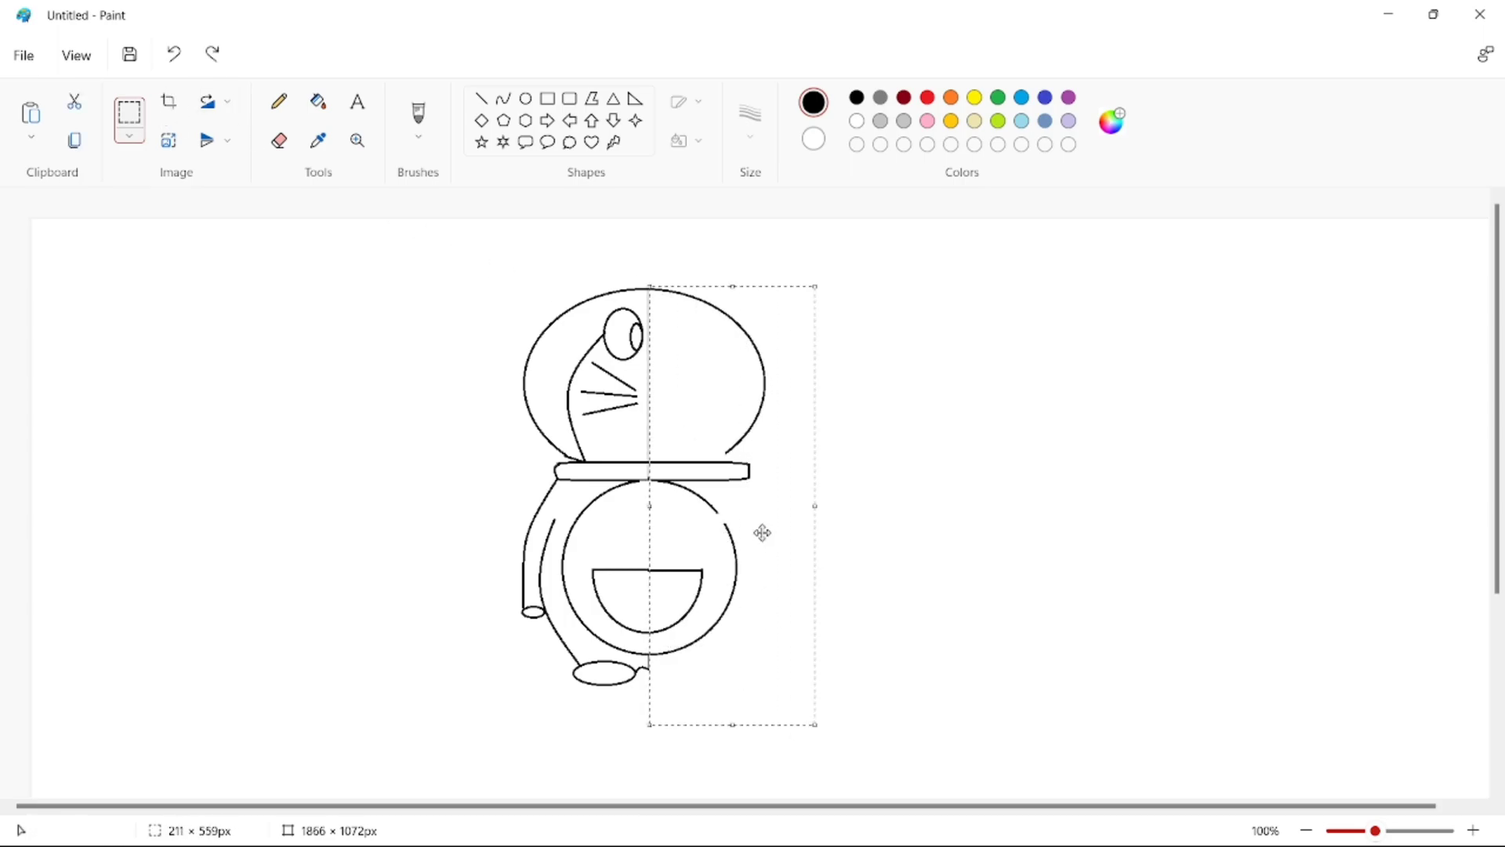
pyautogui.moveTo(762, 534); pyautogui.dragTo(872, 529)
pyautogui.press('Delete')
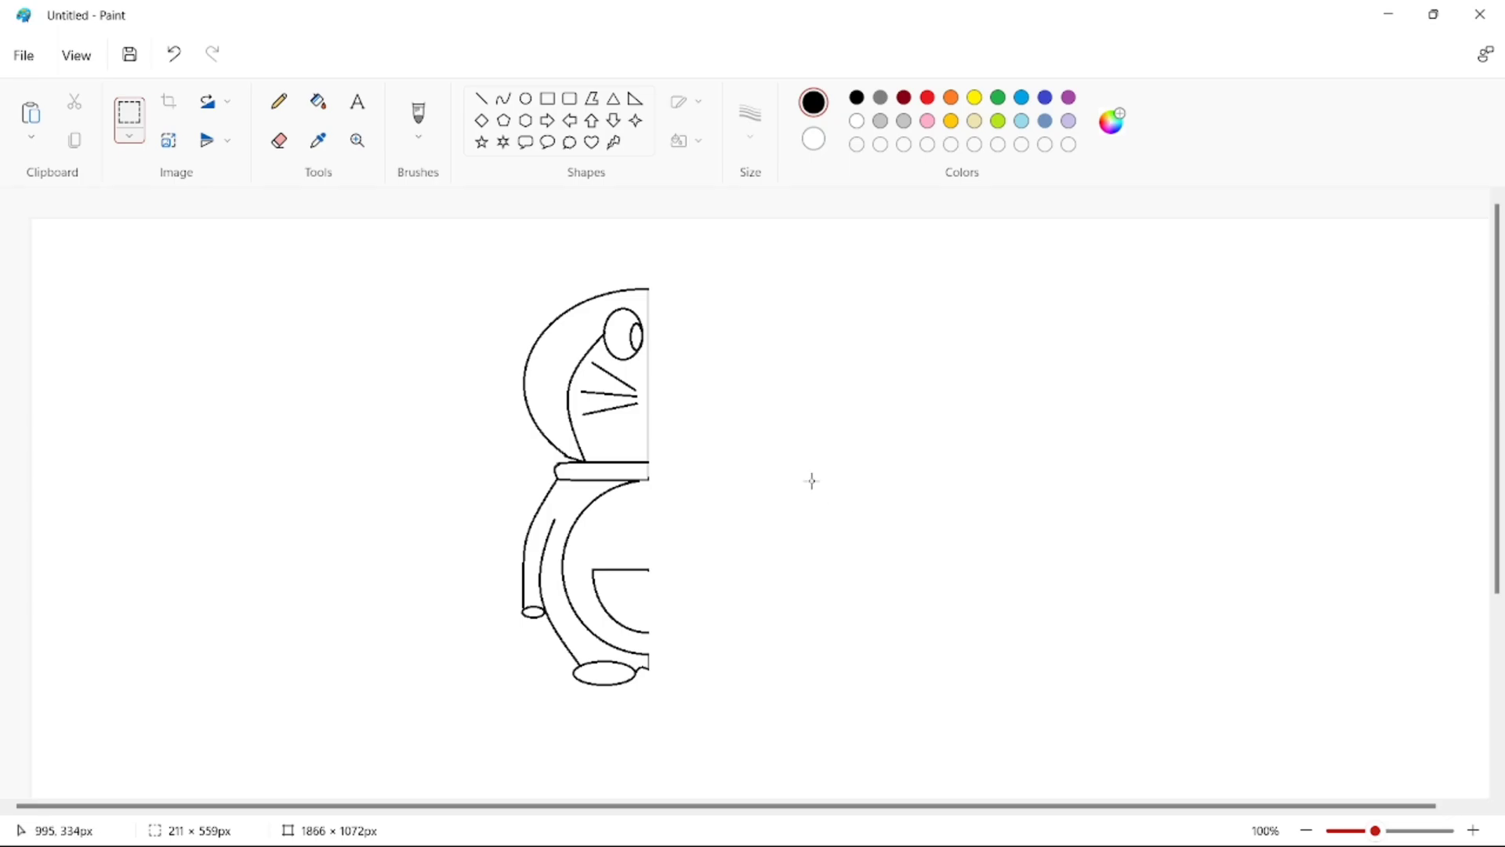
# Step: Copy and paste the left half of the figure, flip the copy horizontally and align it against the centre line as the right half
pyautogui.moveTo(464, 270)
pyautogui.mouseDown()
pyautogui.moveTo(652, 332)
pyautogui.moveTo(662, 685)
pyautogui.moveTo(649, 689)
pyautogui.mouseUp()
pyautogui.hotkey('ctrl', 'c')
pyautogui.hotkey('ctrl', 'v')
pyautogui.moveTo(175, 510); pyautogui.dragTo(786, 555)
pyautogui.rightClick(794, 551)
pyautogui.moveTo(925, 468)
pyautogui.click(1058, 499)
pyautogui.moveTo(769, 489); pyautogui.dragTo(746, 480)
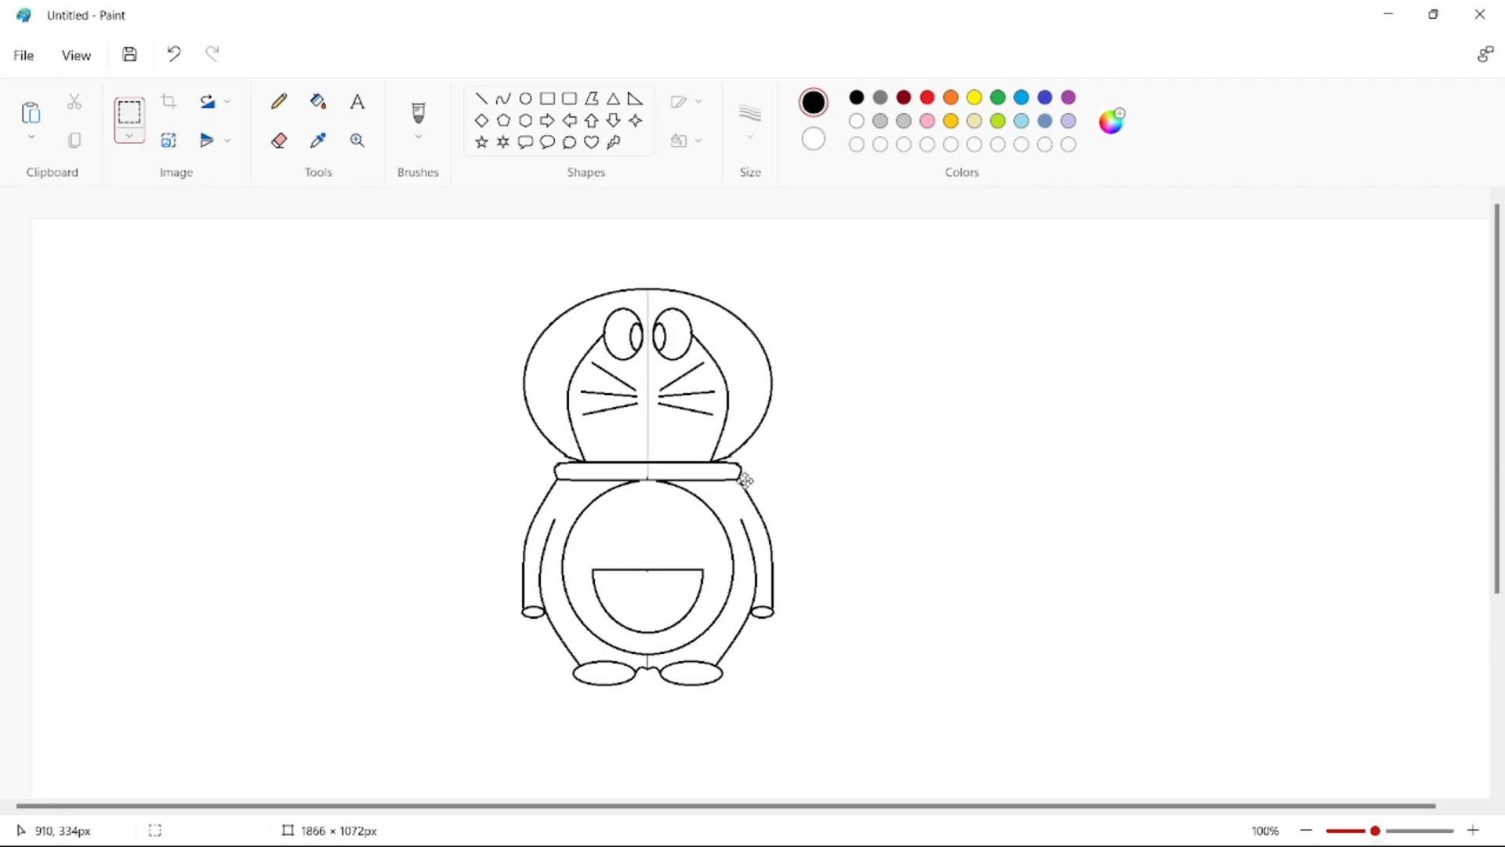
pyautogui.click(895, 523)
# Step: Remove the remaining centre line except for the short segment between the whiskers
pyautogui.click(279, 140)
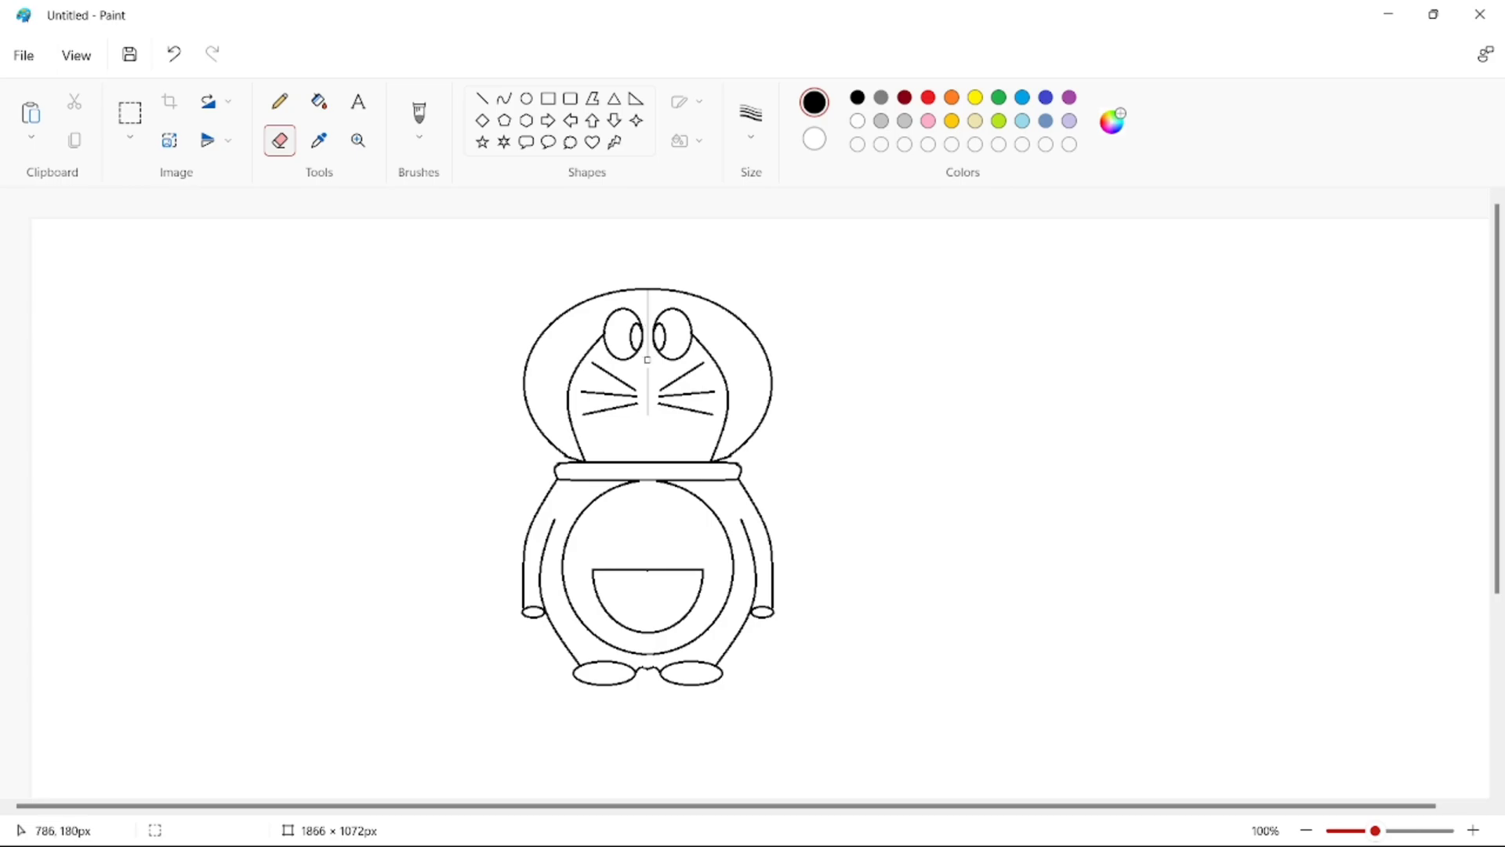
pyautogui.hotkey('ctrl', 'z')
pyautogui.click(133, 117)
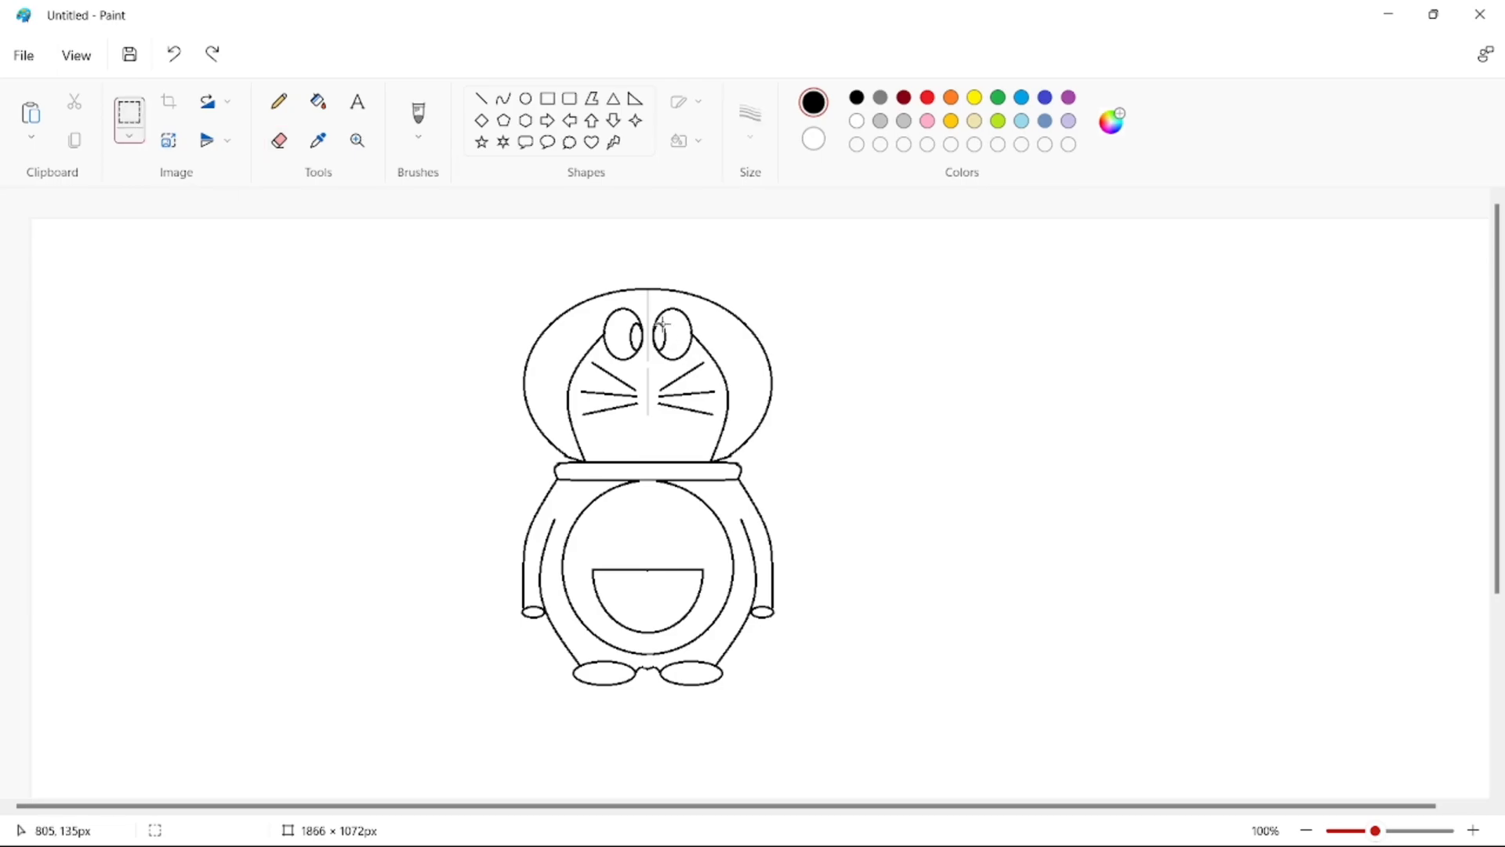
pyautogui.moveTo(642, 291); pyautogui.dragTo(653, 361)
pyautogui.click(174, 55)
pyautogui.moveTo(644, 291); pyautogui.dragTo(650, 362)
pyautogui.press('Delete')
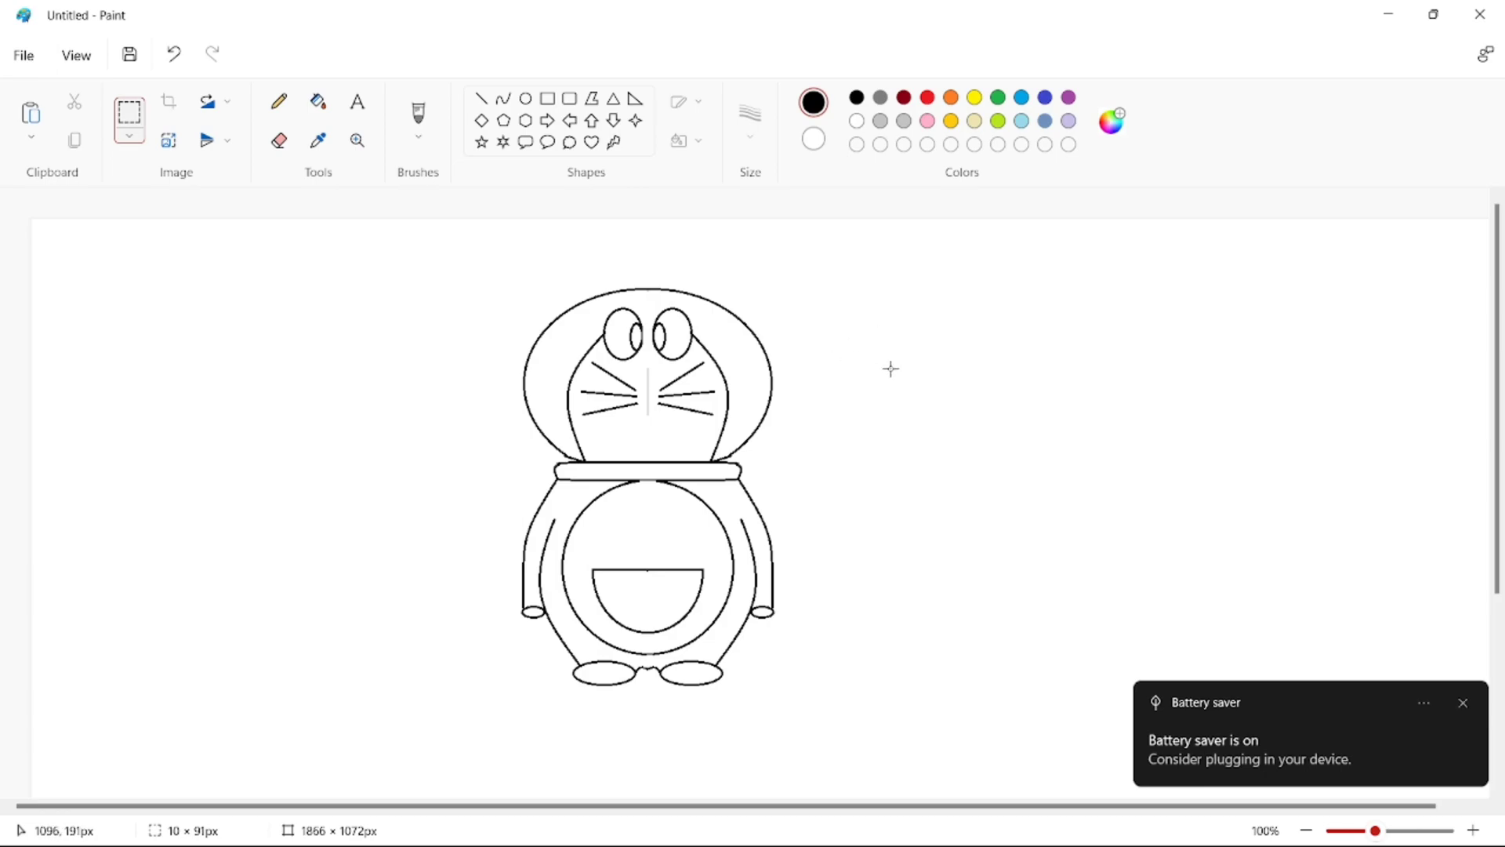
# Step: Draw a vertical line over the short segment between the whiskers and erase its ends
pyautogui.click(481, 98)
pyautogui.click(741, 133)
pyautogui.click(755, 174)
pyautogui.moveTo(648, 369); pyautogui.dragTo(649, 417)
pyautogui.click(281, 141)
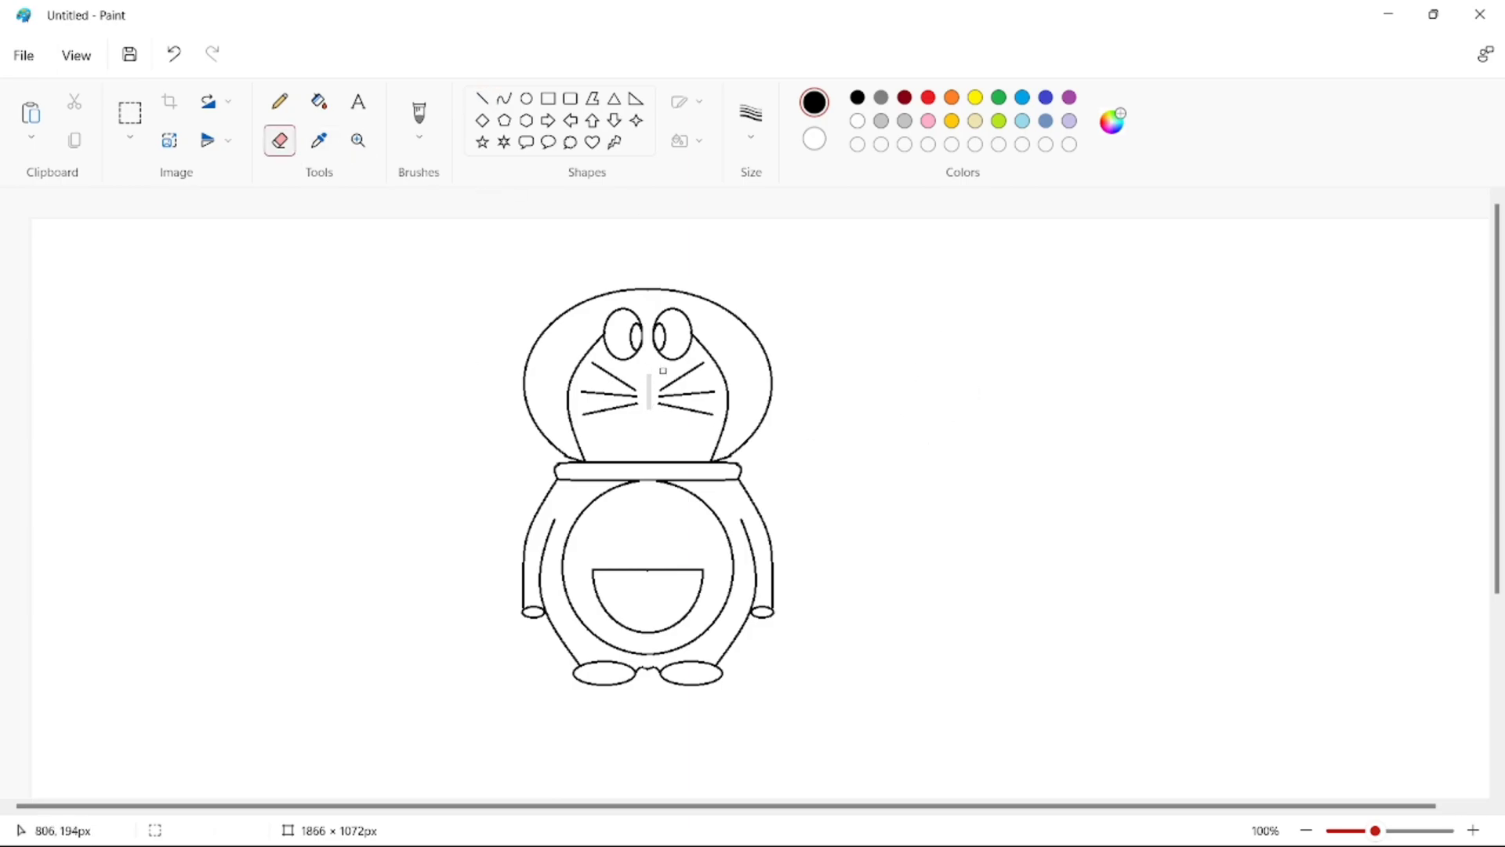
# Step: Adjust the outline thickness and draw a small oval nose at the top of the short vertical line below the eyes
pyautogui.click(527, 99)
pyautogui.click(280, 141)
pyautogui.click(527, 99)
pyautogui.moveTo(643, 361); pyautogui.dragTo(662, 379)
pyautogui.hotkey('ctrl', 'z')
pyautogui.click(753, 129)
pyautogui.click(777, 219)
pyautogui.moveTo(639, 362); pyautogui.dragTo(656, 375)
pyautogui.click(927, 387)
# Step: Draw a small oval bell under the middle of the collar with a thin rectangular band across it
pyautogui.moveTo(631, 480); pyautogui.dragTo(665, 509)
pyautogui.moveTo(647, 509); pyautogui.dragTo(664, 480)
pyautogui.click(886, 465)
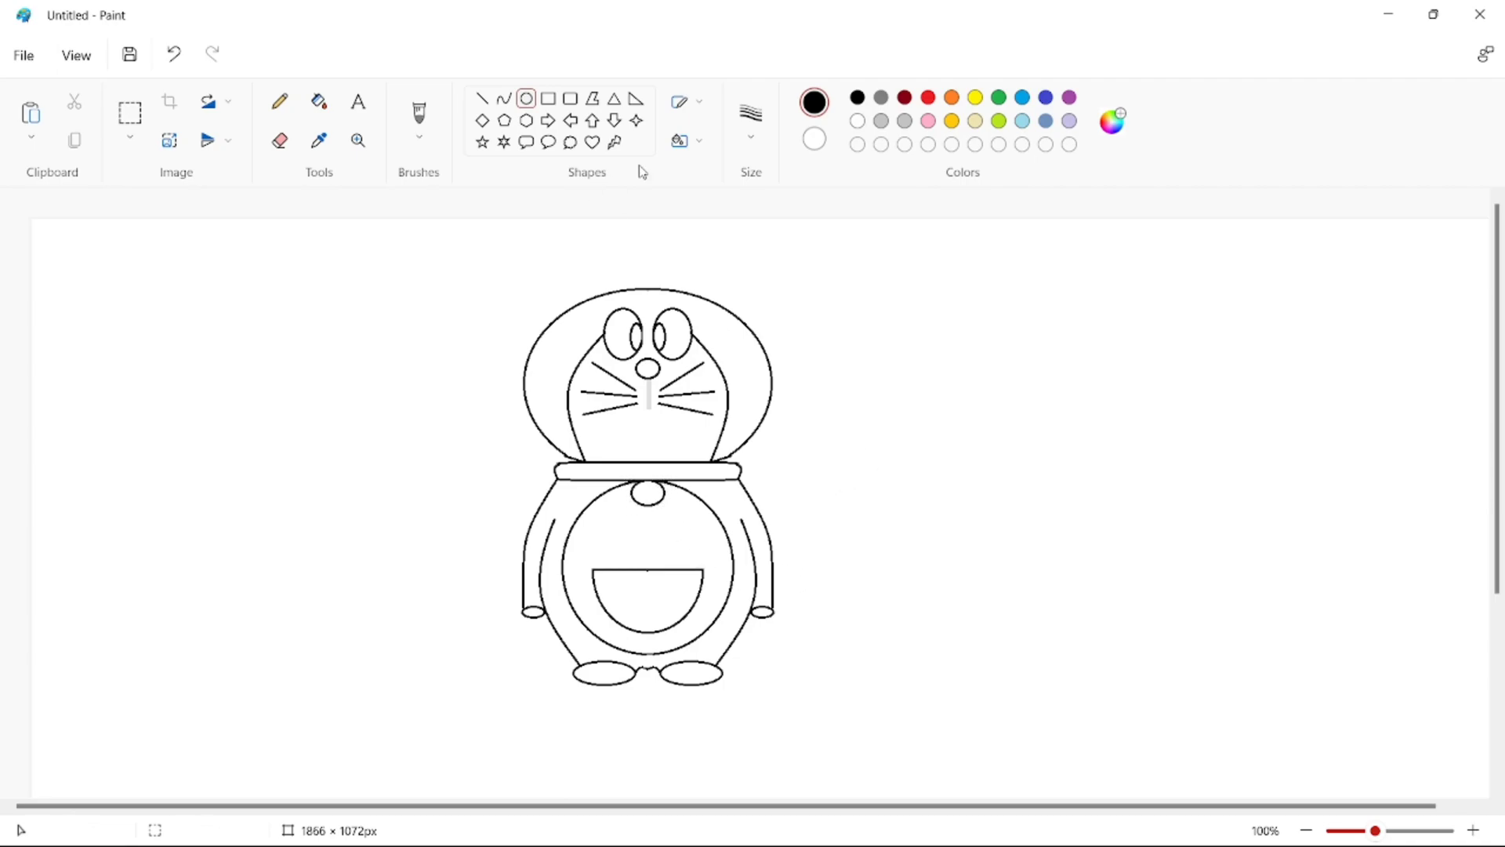
pyautogui.click(549, 99)
pyautogui.moveTo(632, 491); pyautogui.dragTo(666, 493)
pyautogui.click(808, 511)
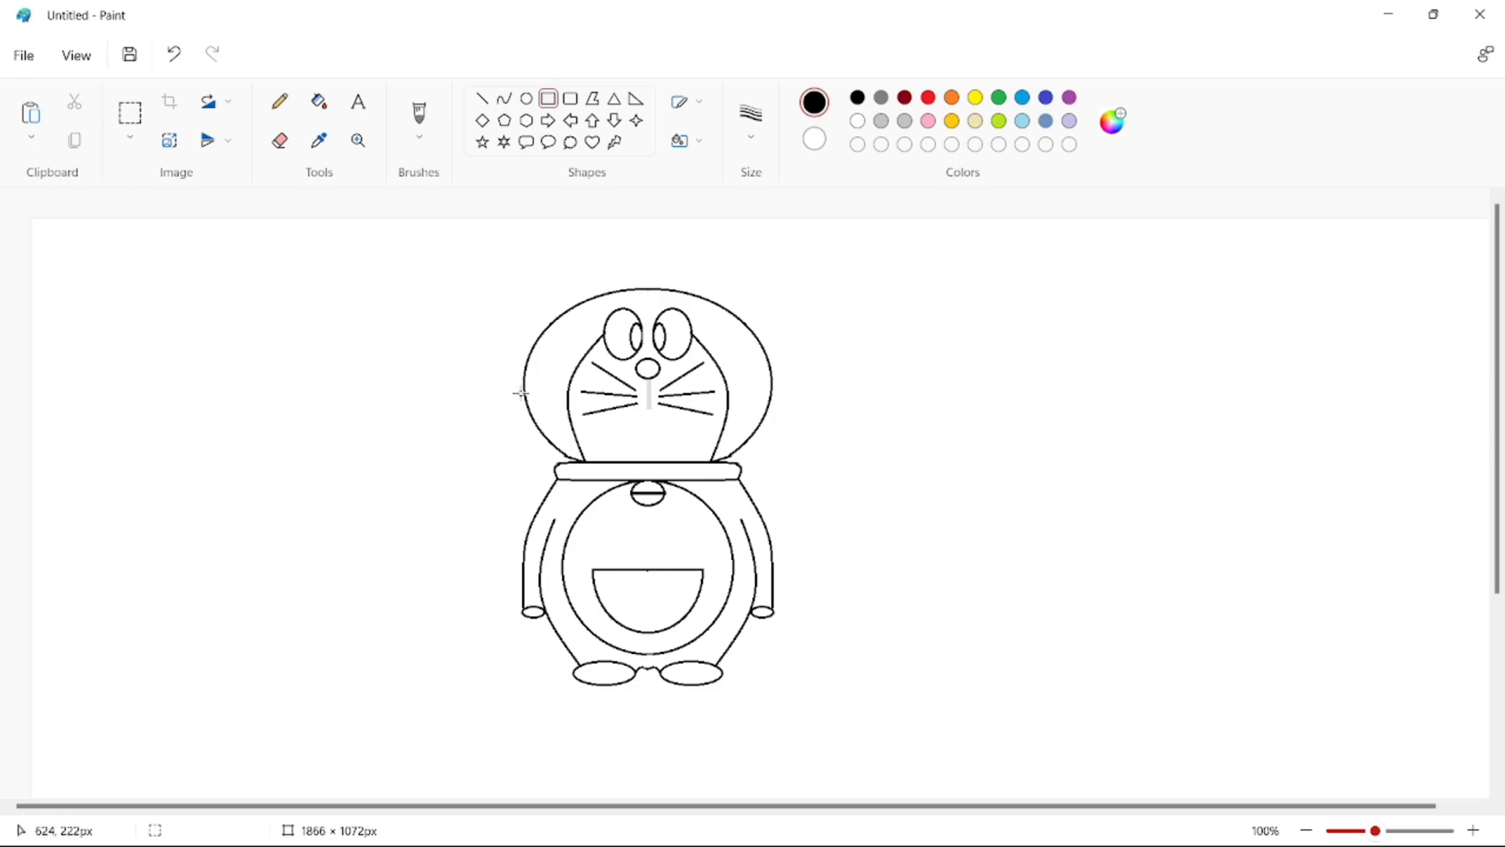
# Step: Draw a smiling mouth as a downward-bowed curve beneath the whiskers
pyautogui.click(482, 98)
pyautogui.moveTo(600, 418)
pyautogui.mouseDown()
pyautogui.moveTo(663, 451)
pyautogui.moveTo(691, 417)
pyautogui.moveTo(618, 424)
pyautogui.moveTo(701, 429)
pyautogui.moveTo(651, 438)
pyautogui.moveTo(651, 458)
pyautogui.moveTo(649, 437)
pyautogui.moveTo(683, 431)
pyautogui.moveTo(644, 443)
pyautogui.moveTo(642, 418)
pyautogui.moveTo(602, 436)
pyautogui.moveTo(698, 439)
pyautogui.mouseUp()
pyautogui.click(175, 55)
pyautogui.click(504, 98)
pyautogui.click(176, 57)
pyautogui.click(813, 443)
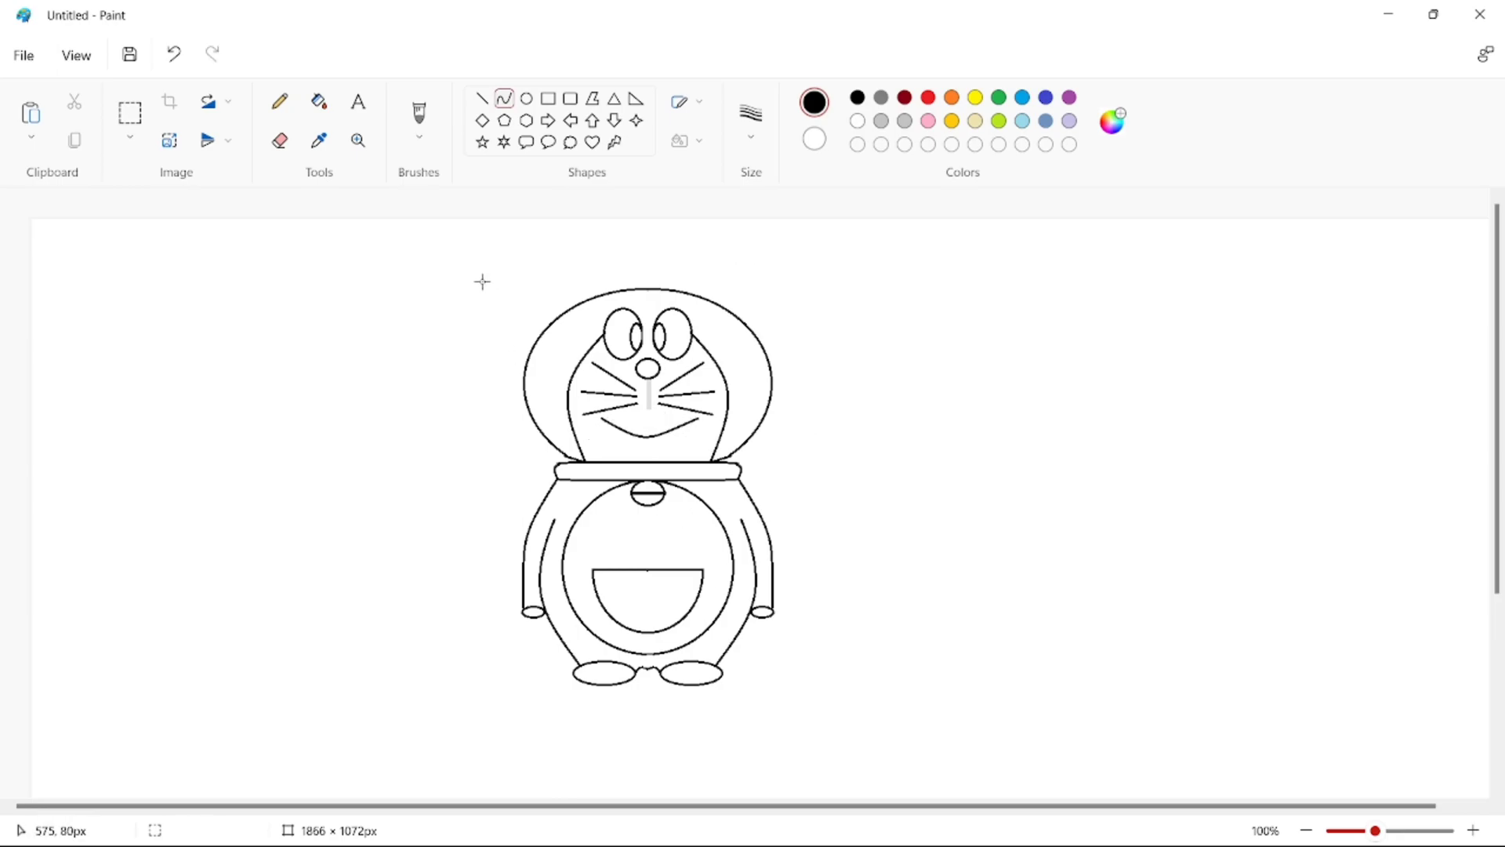
# Step: Fill both pupils with black
pyautogui.click(319, 101)
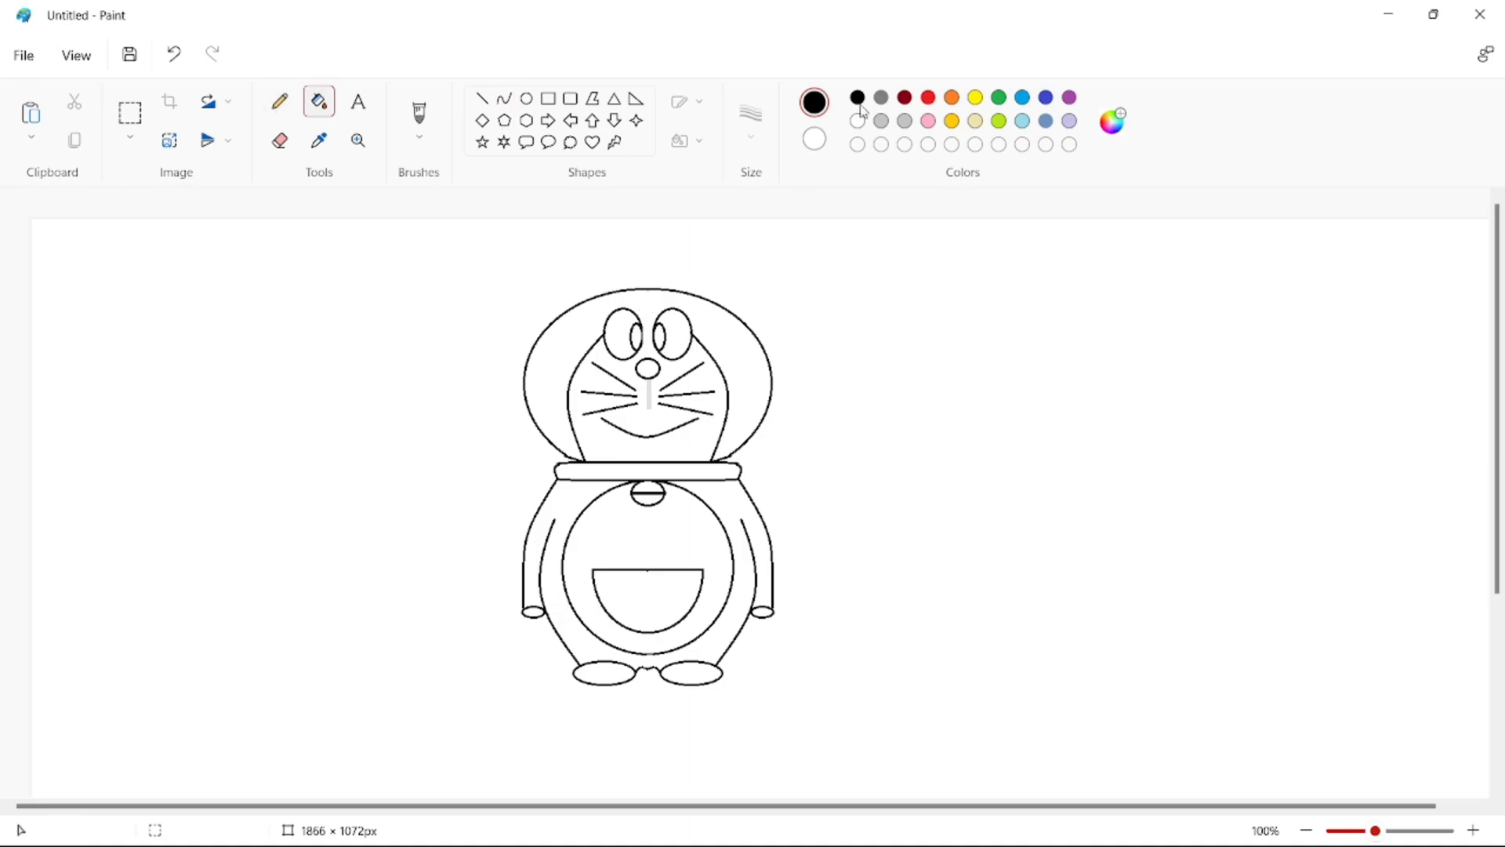
pyautogui.click(637, 338)
pyautogui.click(661, 337)
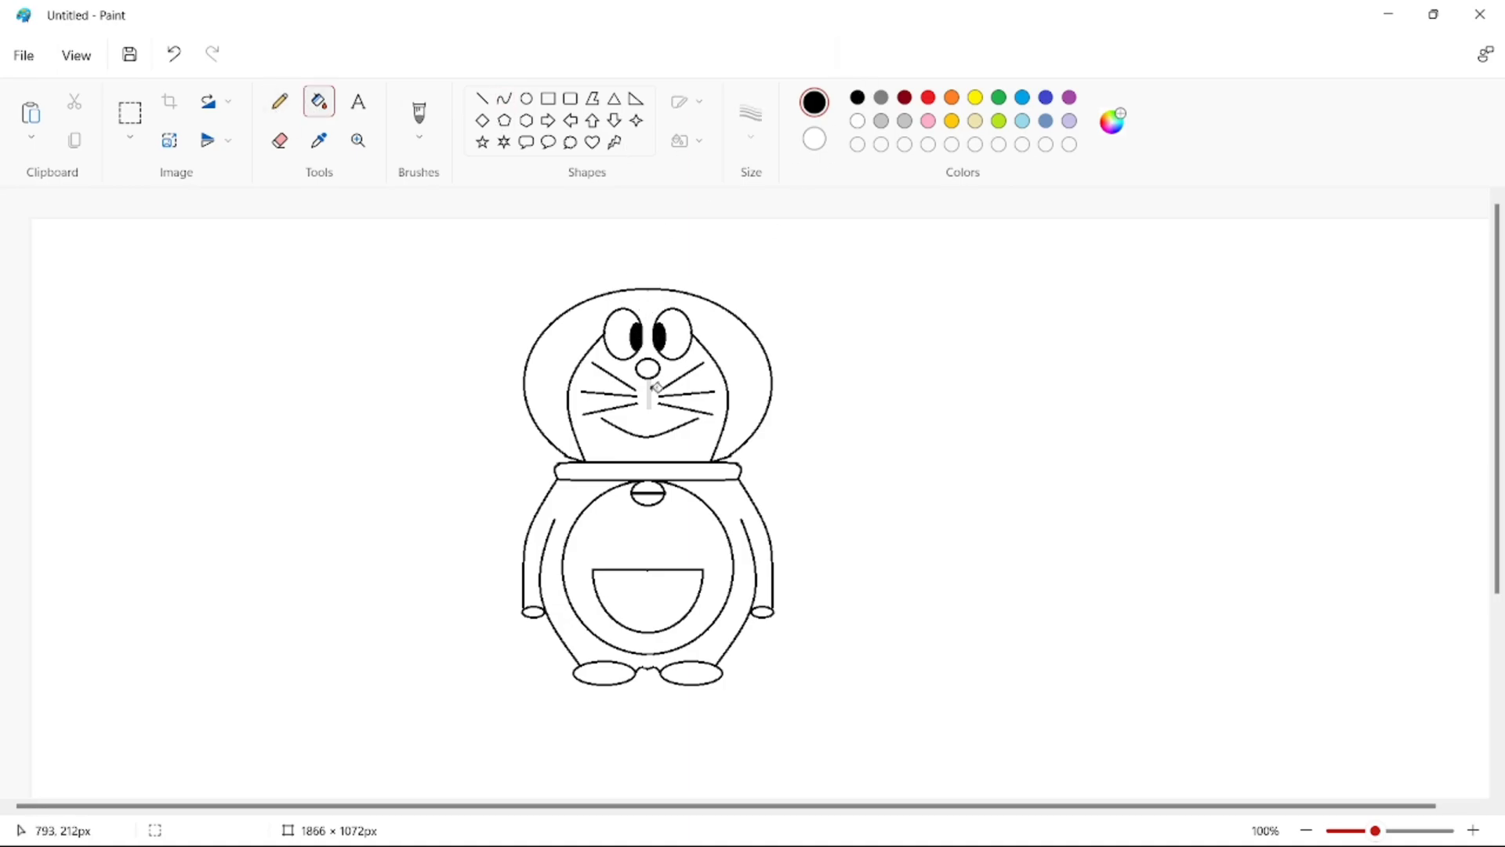
# Step: Fill the nose with red and the body and arms with indigo blue
pyautogui.click(929, 97)
pyautogui.click(648, 369)
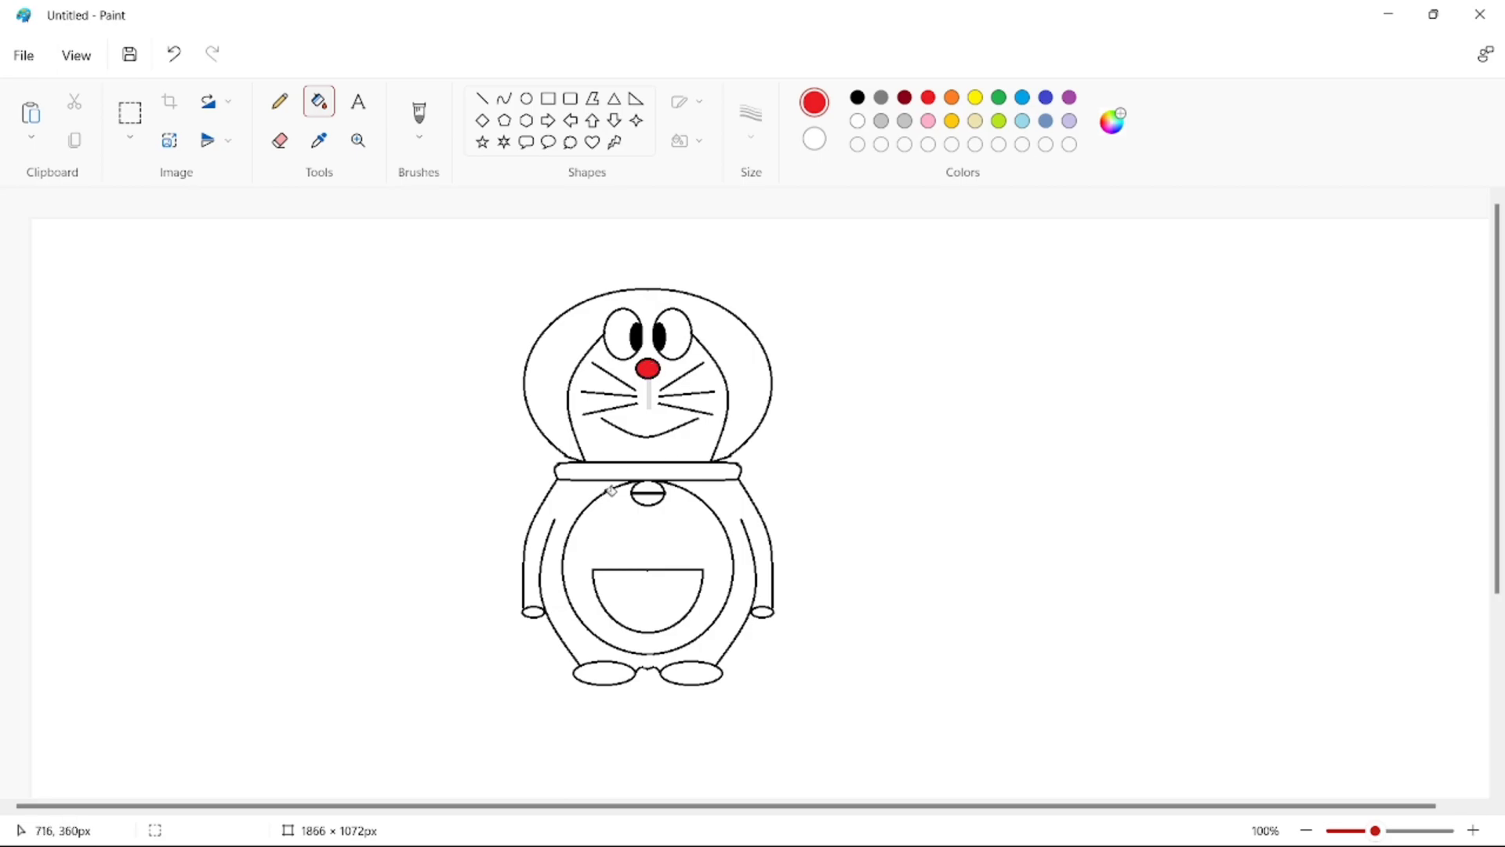
pyautogui.click(1046, 98)
pyautogui.click(733, 503)
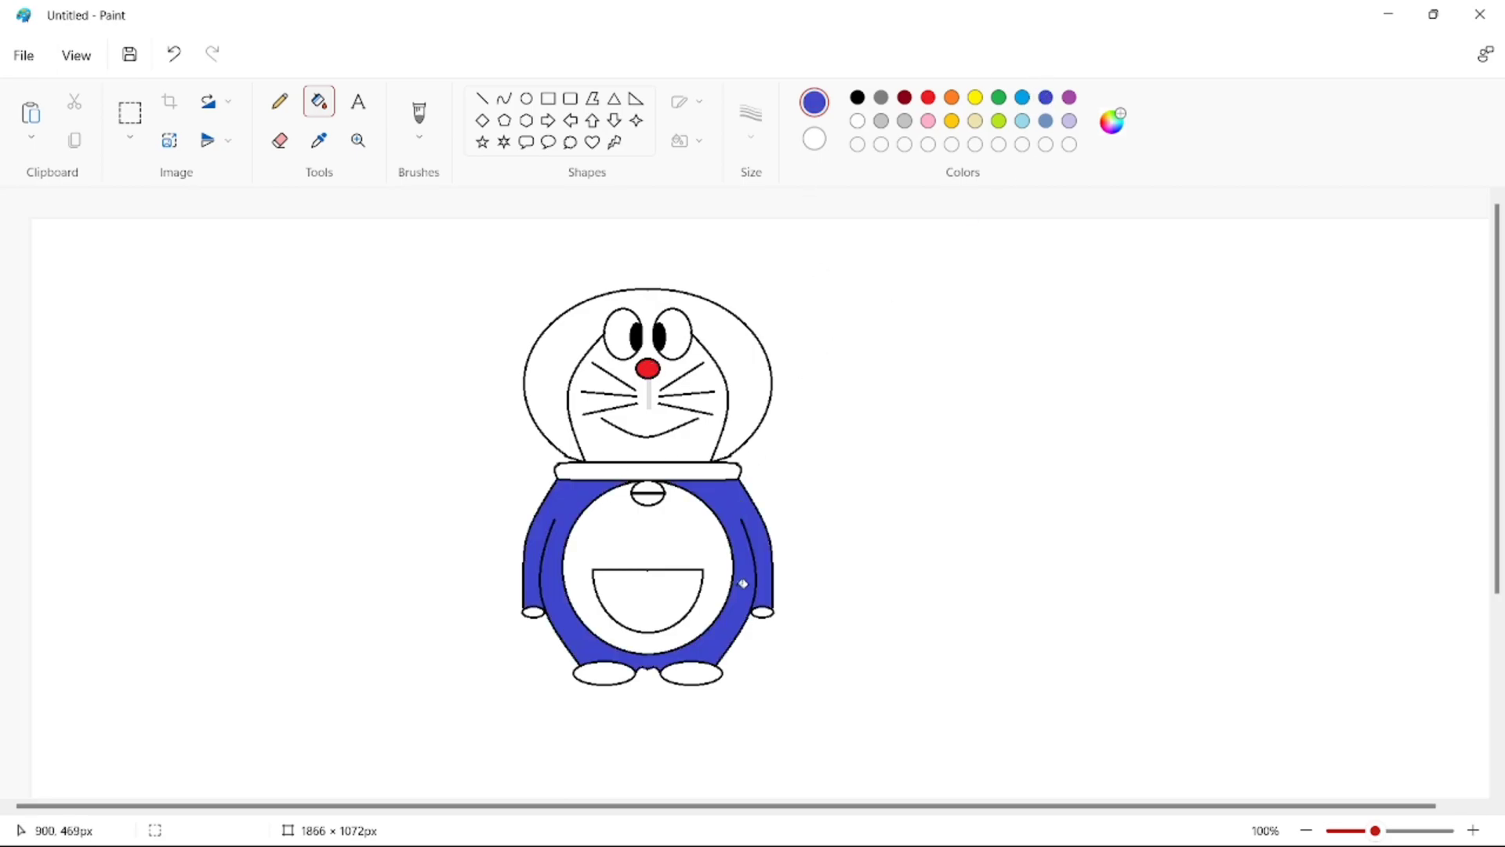
# Step: Fill the collar, both halves of the bell and the head with red
pyautogui.click(928, 98)
pyautogui.click(682, 470)
pyautogui.click(656, 499)
pyautogui.click(654, 486)
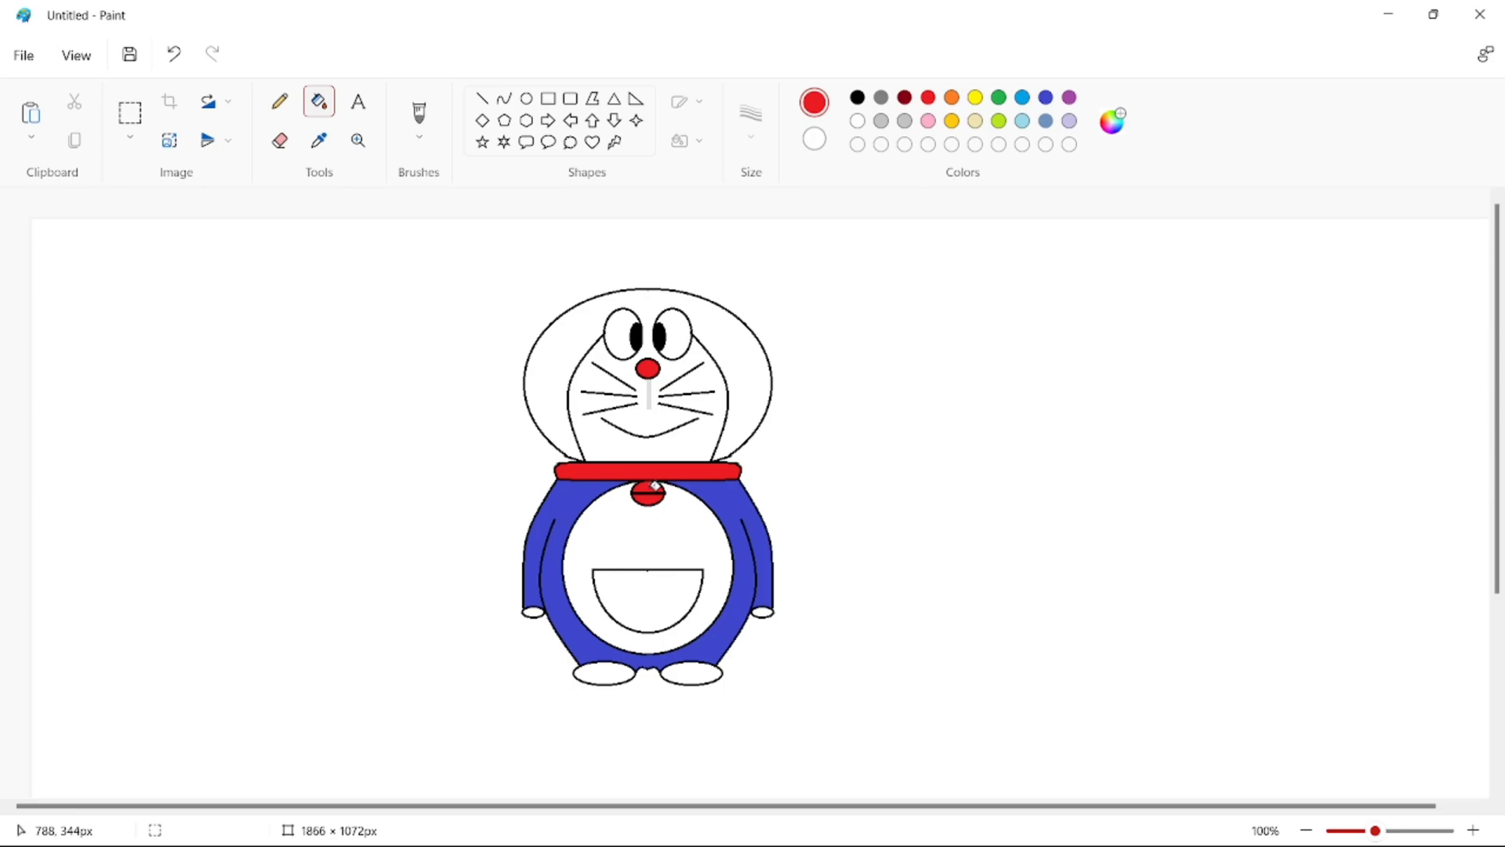
pyautogui.click(587, 332)
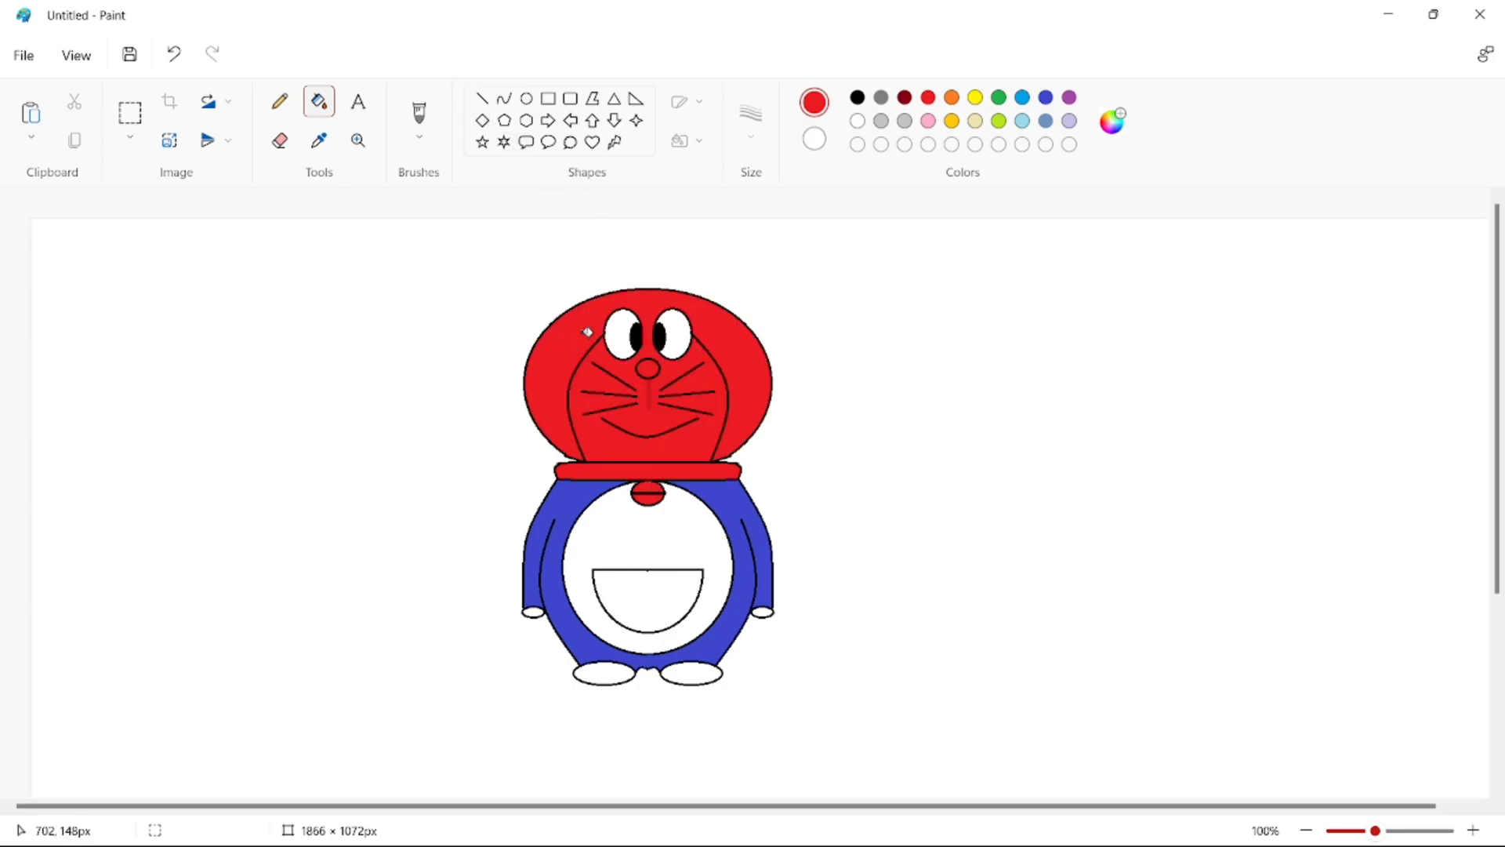
# Step: Undo the head's red fill and draw a short, thin red curve about 22 px tall on the forehead above the eyes
pyautogui.click(174, 54)
pyautogui.click(504, 98)
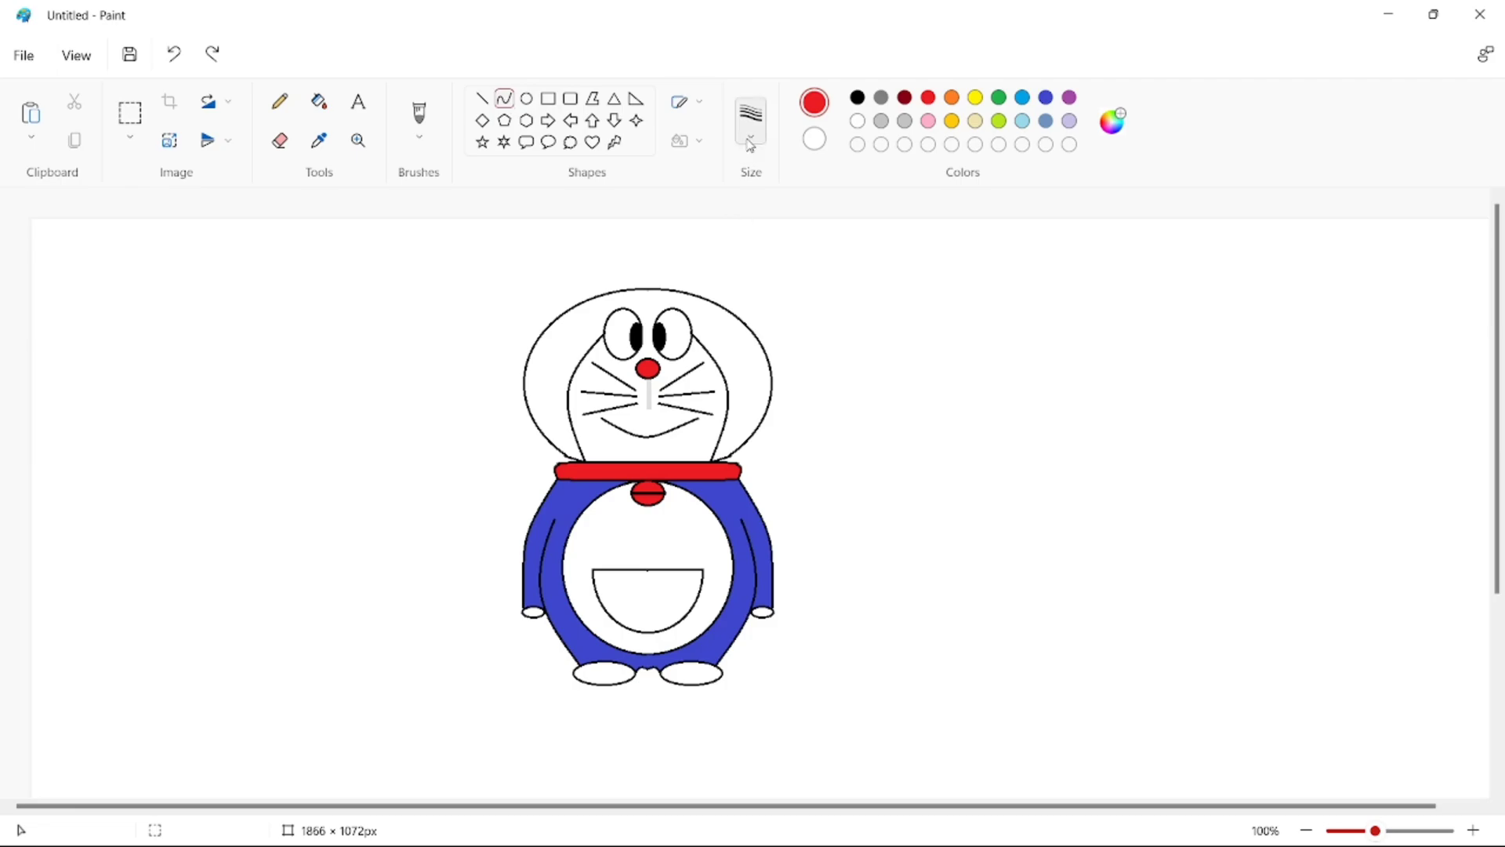
pyautogui.click(750, 141)
pyautogui.click(657, 306)
pyautogui.click(634, 296)
pyautogui.click(636, 313)
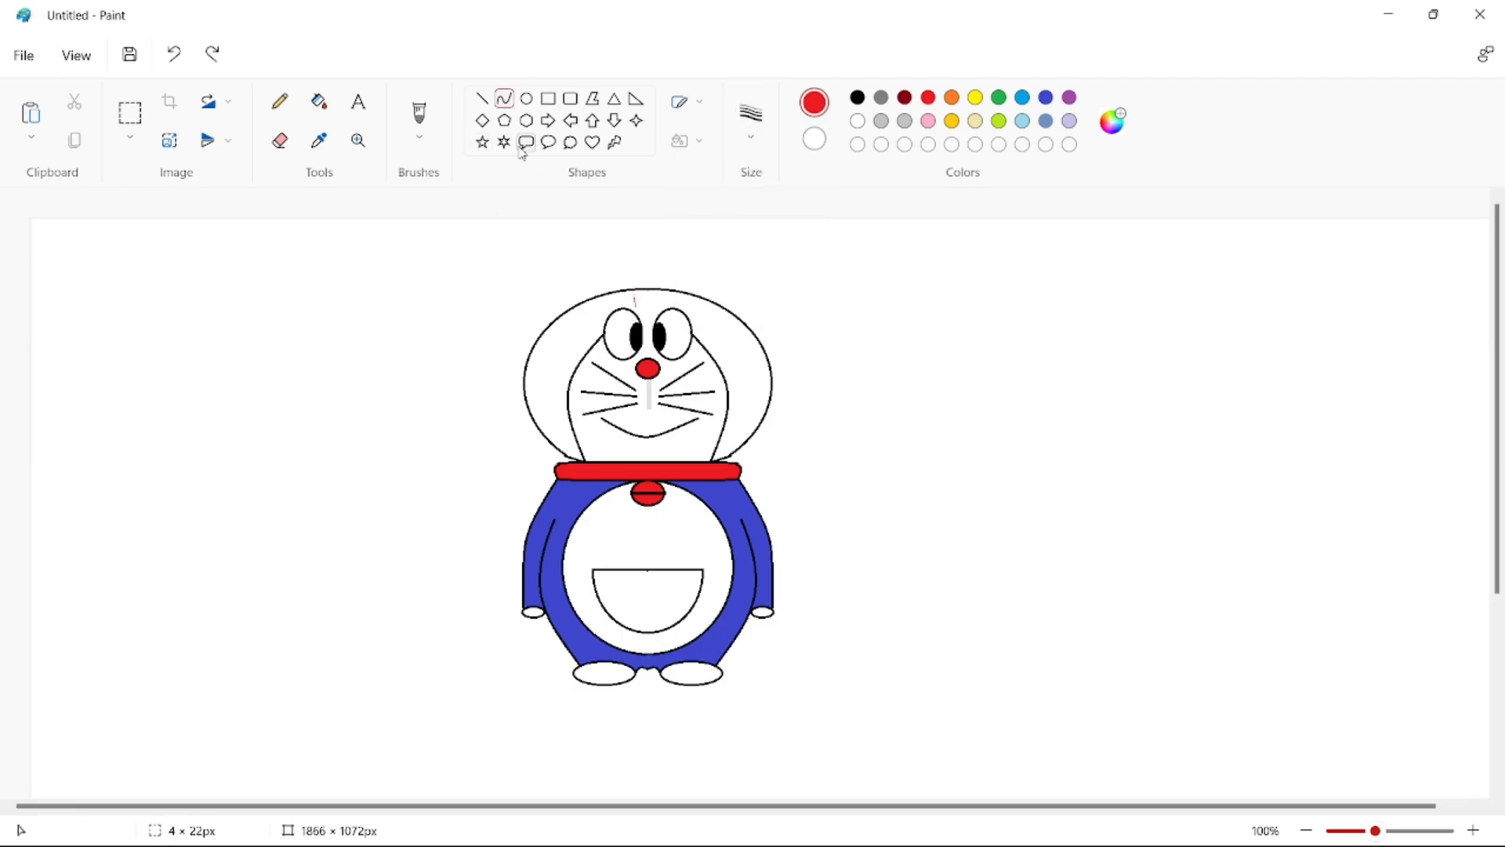
# Step: Close the gap between the eyes with a red line about 29 px long and fill the head around the face with indigo
pyautogui.click(482, 98)
pyautogui.moveTo(637, 317); pyautogui.dragTo(659, 318)
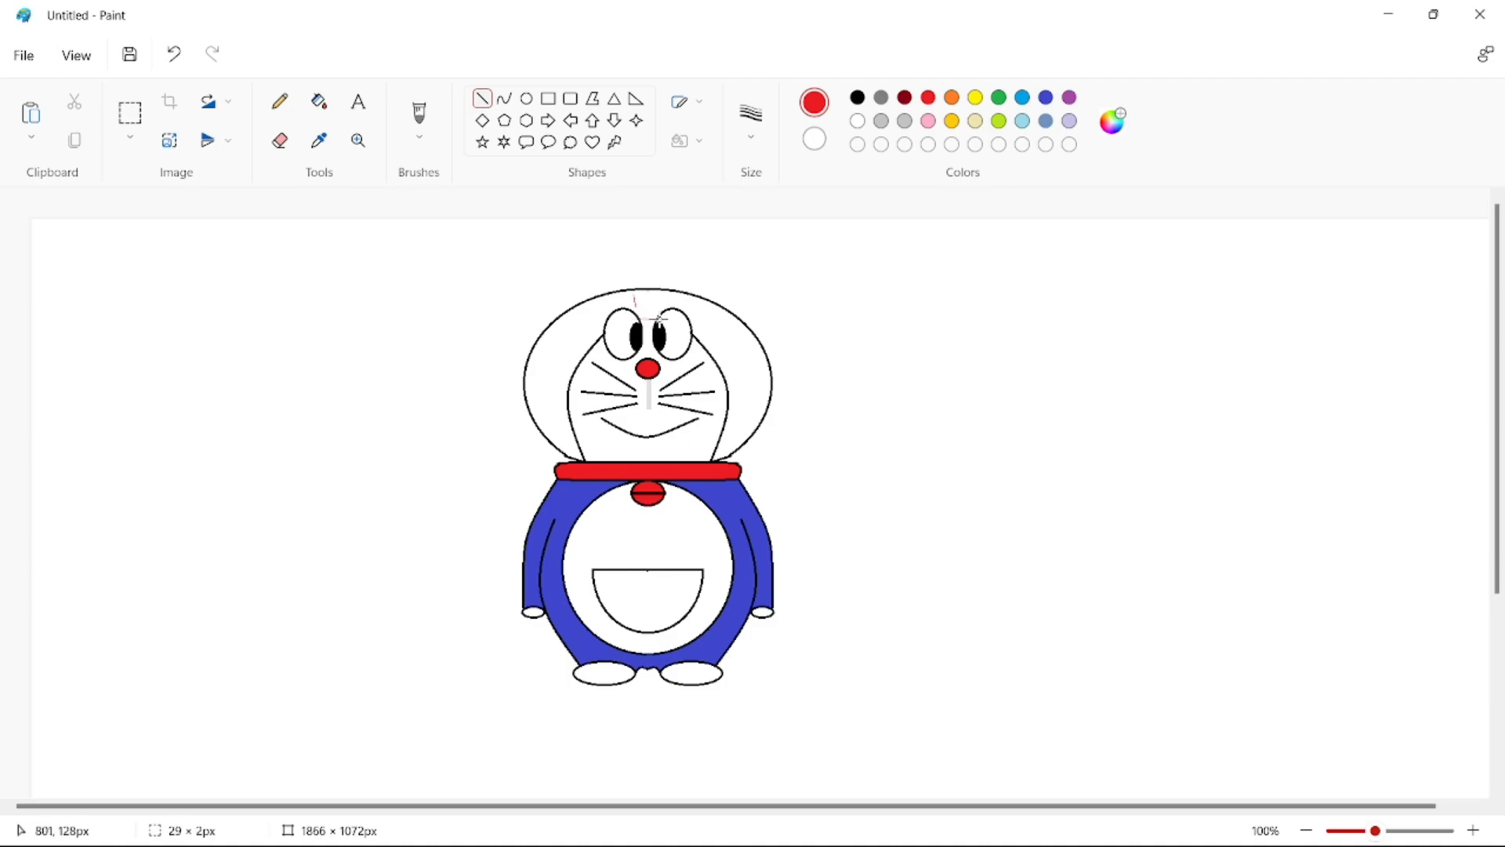
pyautogui.click(1045, 98)
pyautogui.click(319, 101)
pyautogui.click(725, 330)
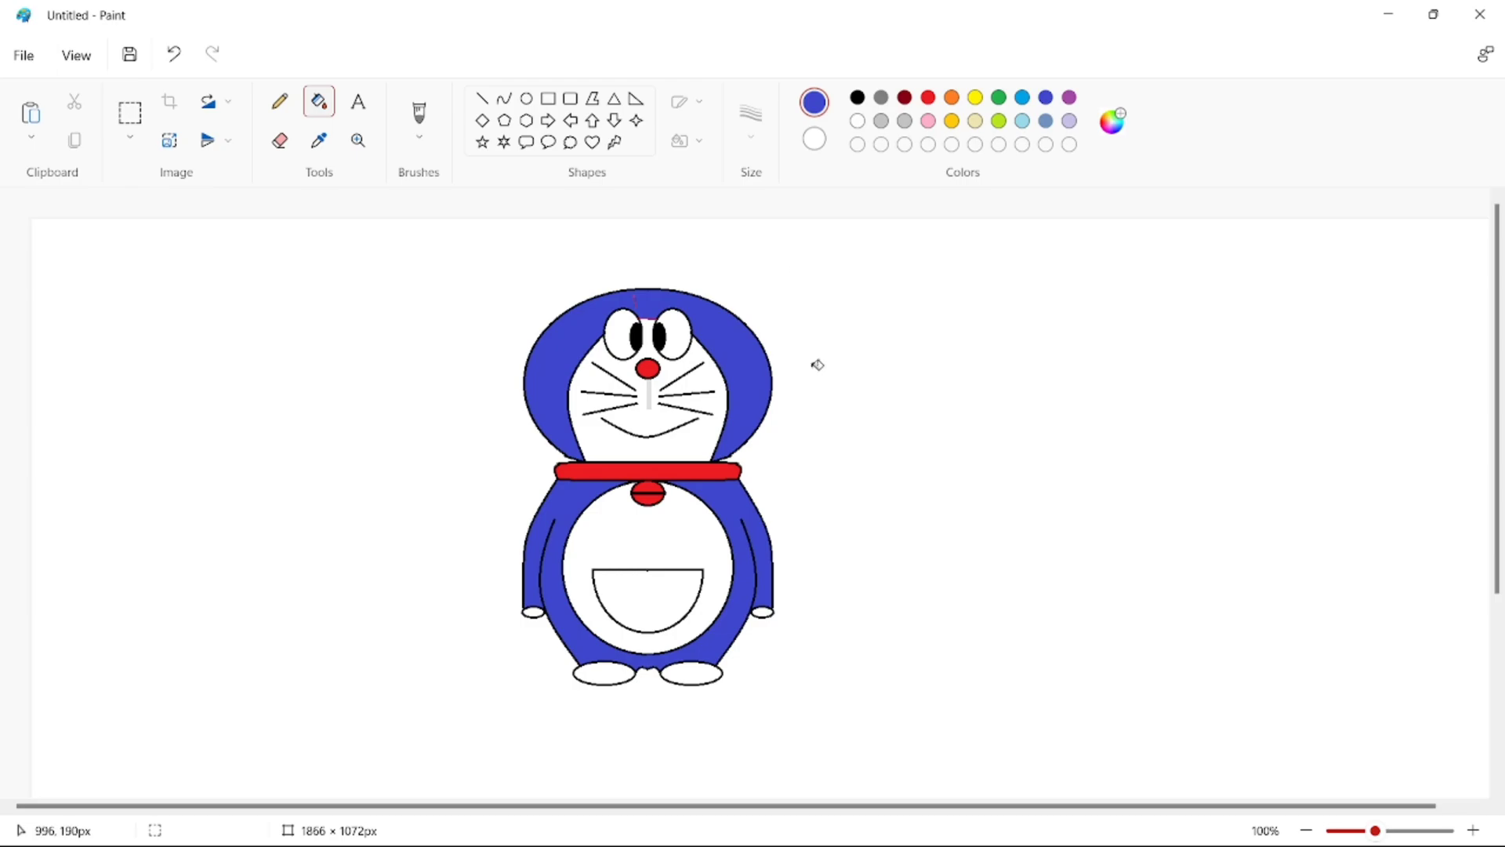
# Step: Fill the background with light gray and the cat's right-hand foot with purple
pyautogui.click(883, 121)
pyautogui.click(950, 281)
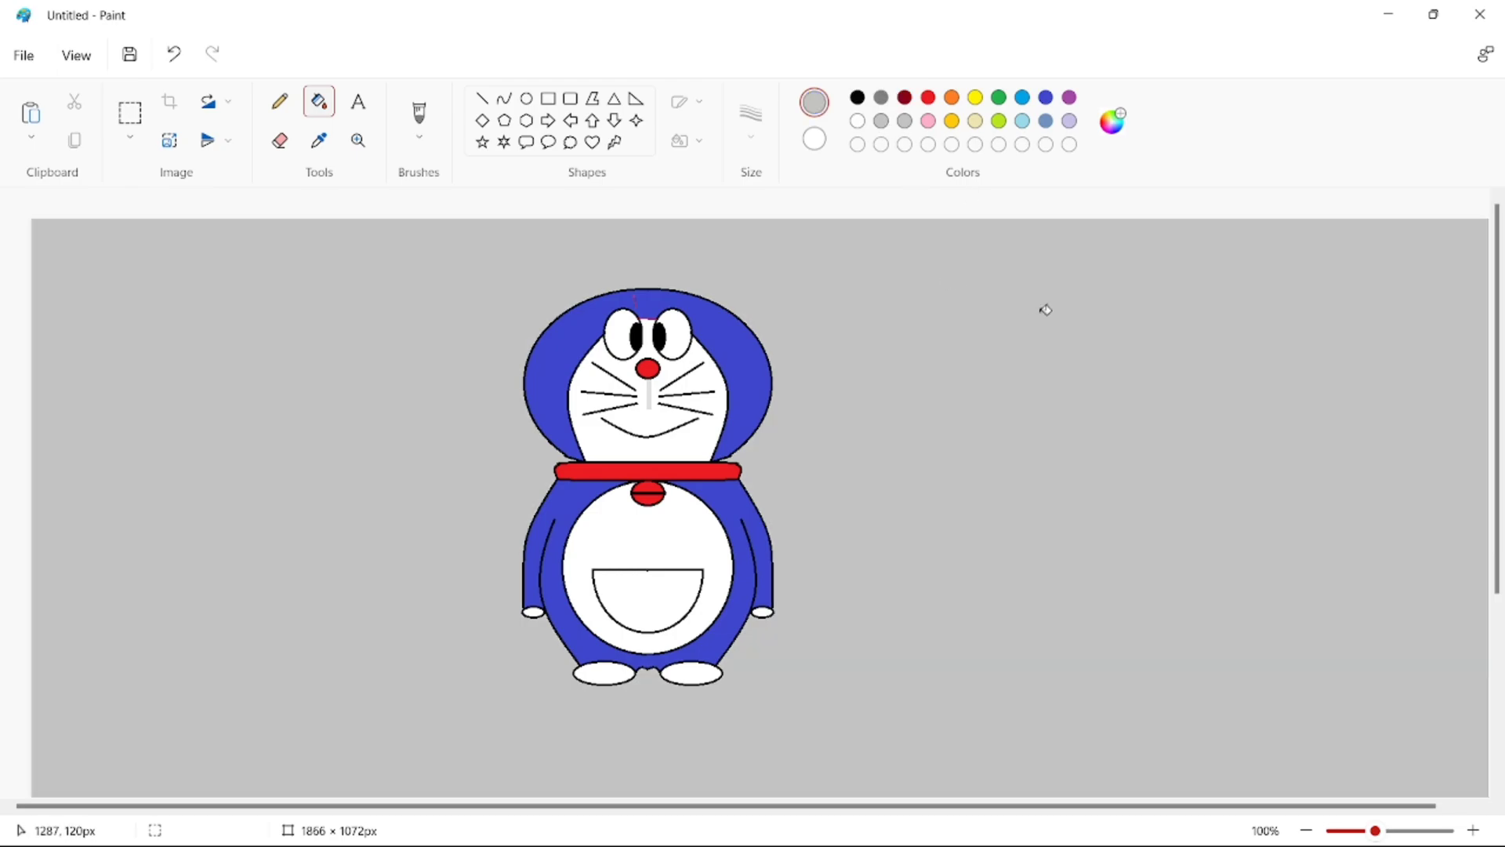
pyautogui.click(1070, 97)
pyautogui.click(690, 674)
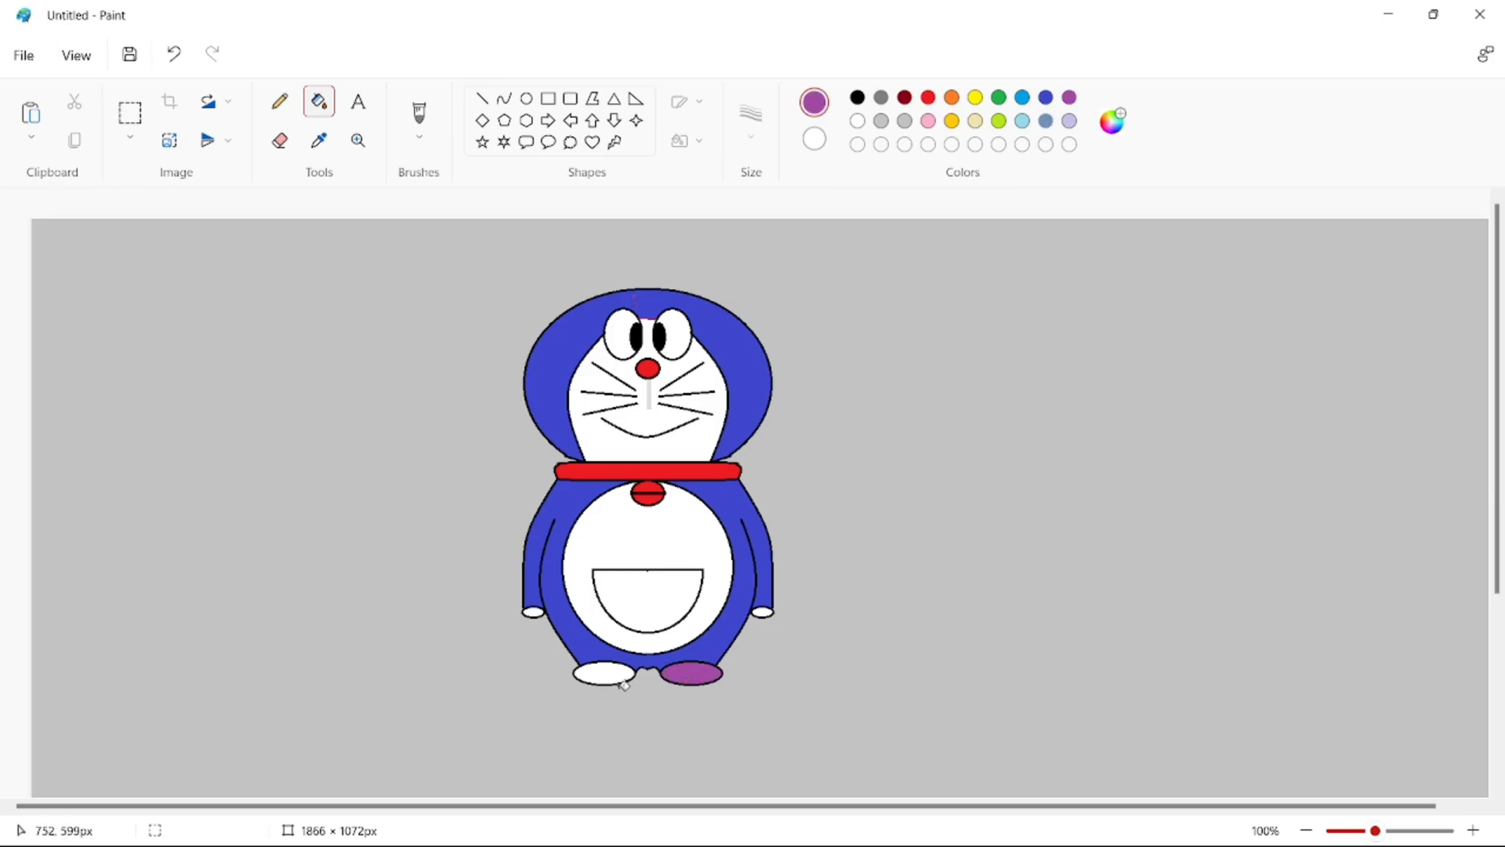